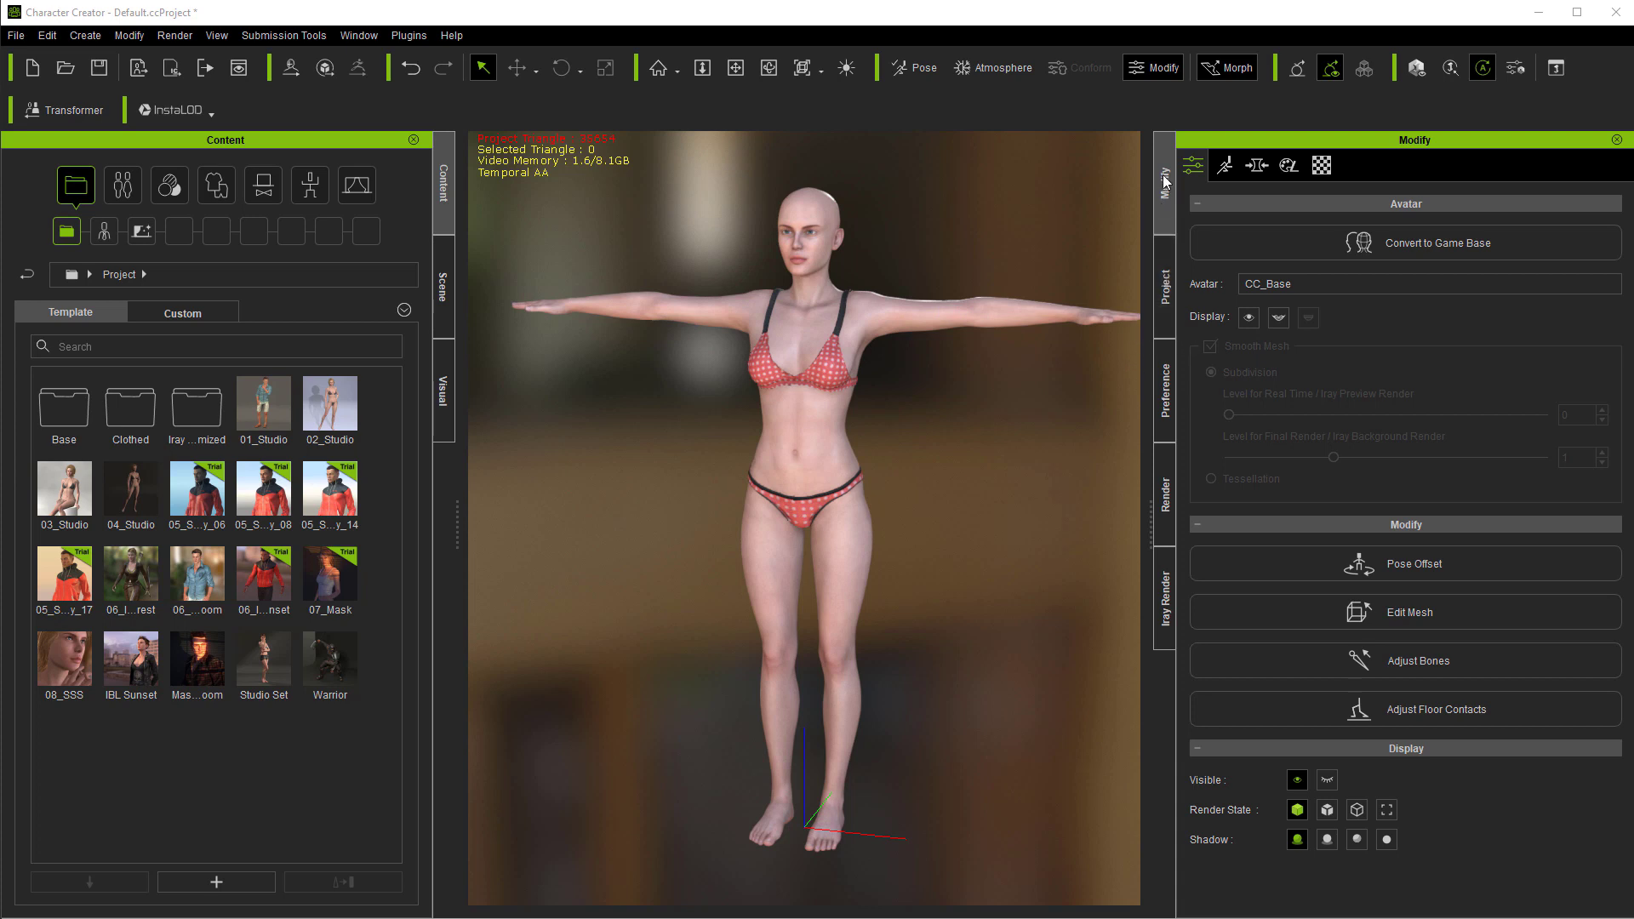
Rearrange the docked panels, displacing the Project panel from its group.
{"action": "left_click_drag", "start_coordinate": [1166, 181], "coordinate": [1260, 213]}
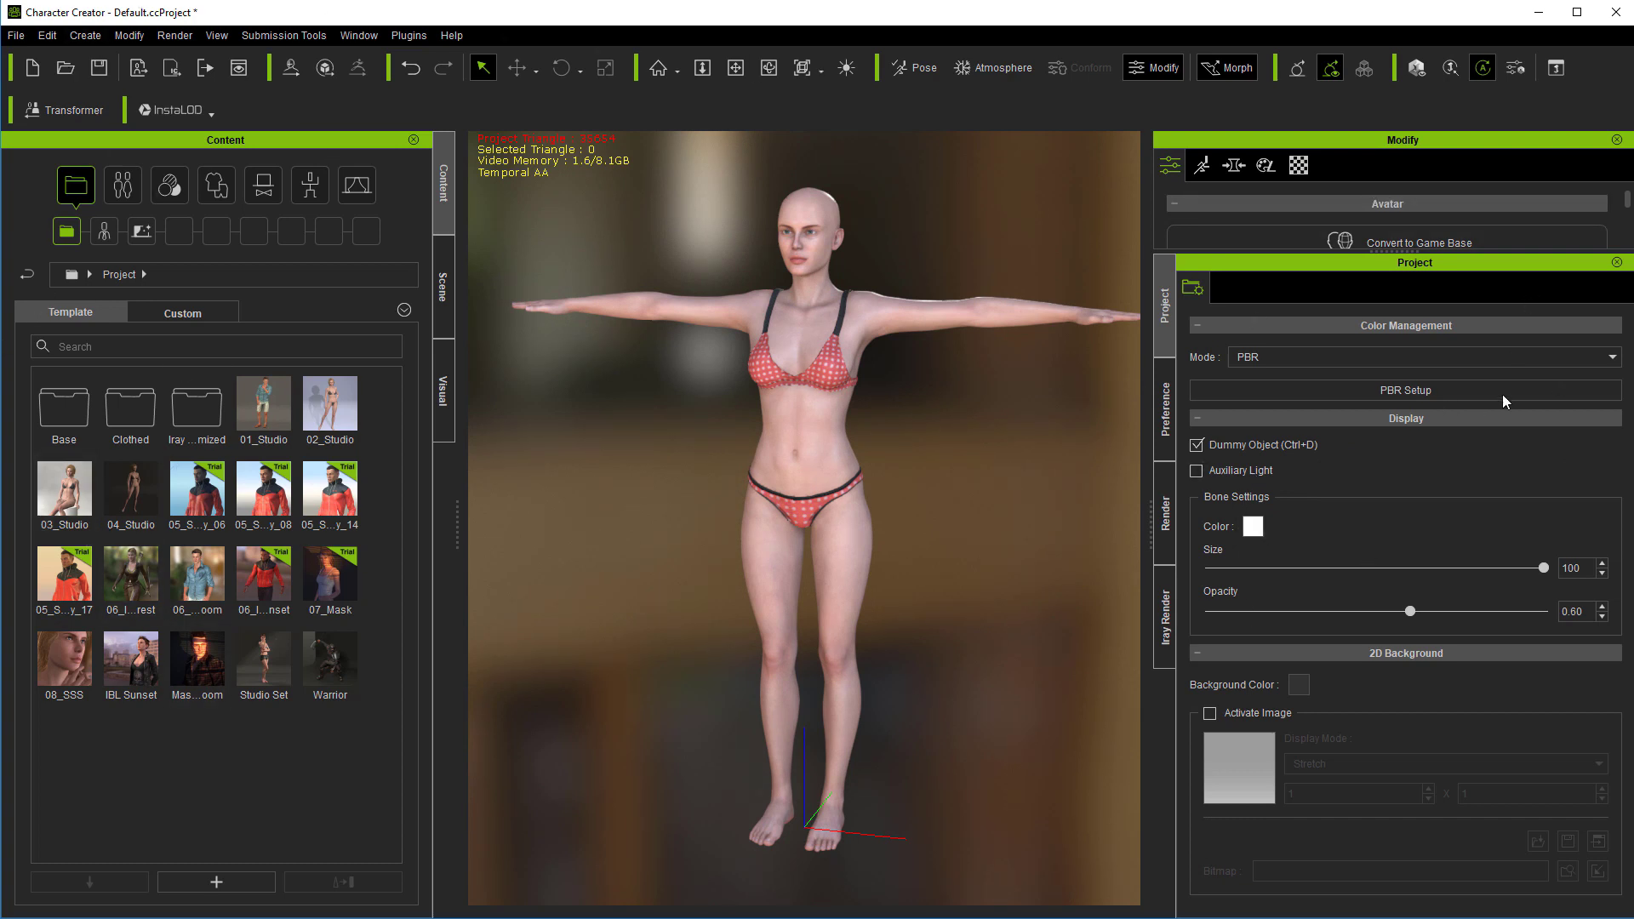
Bring up the workspace layout presets: Standard, Advanced, Low Res, Fine Tuning and Preview.
{"action": "left_click", "coordinate": [366, 36]}
Show All Panels in the workspace and bring the Content library back into view.
{"action": "mouse_move", "coordinate": [385, 68]}
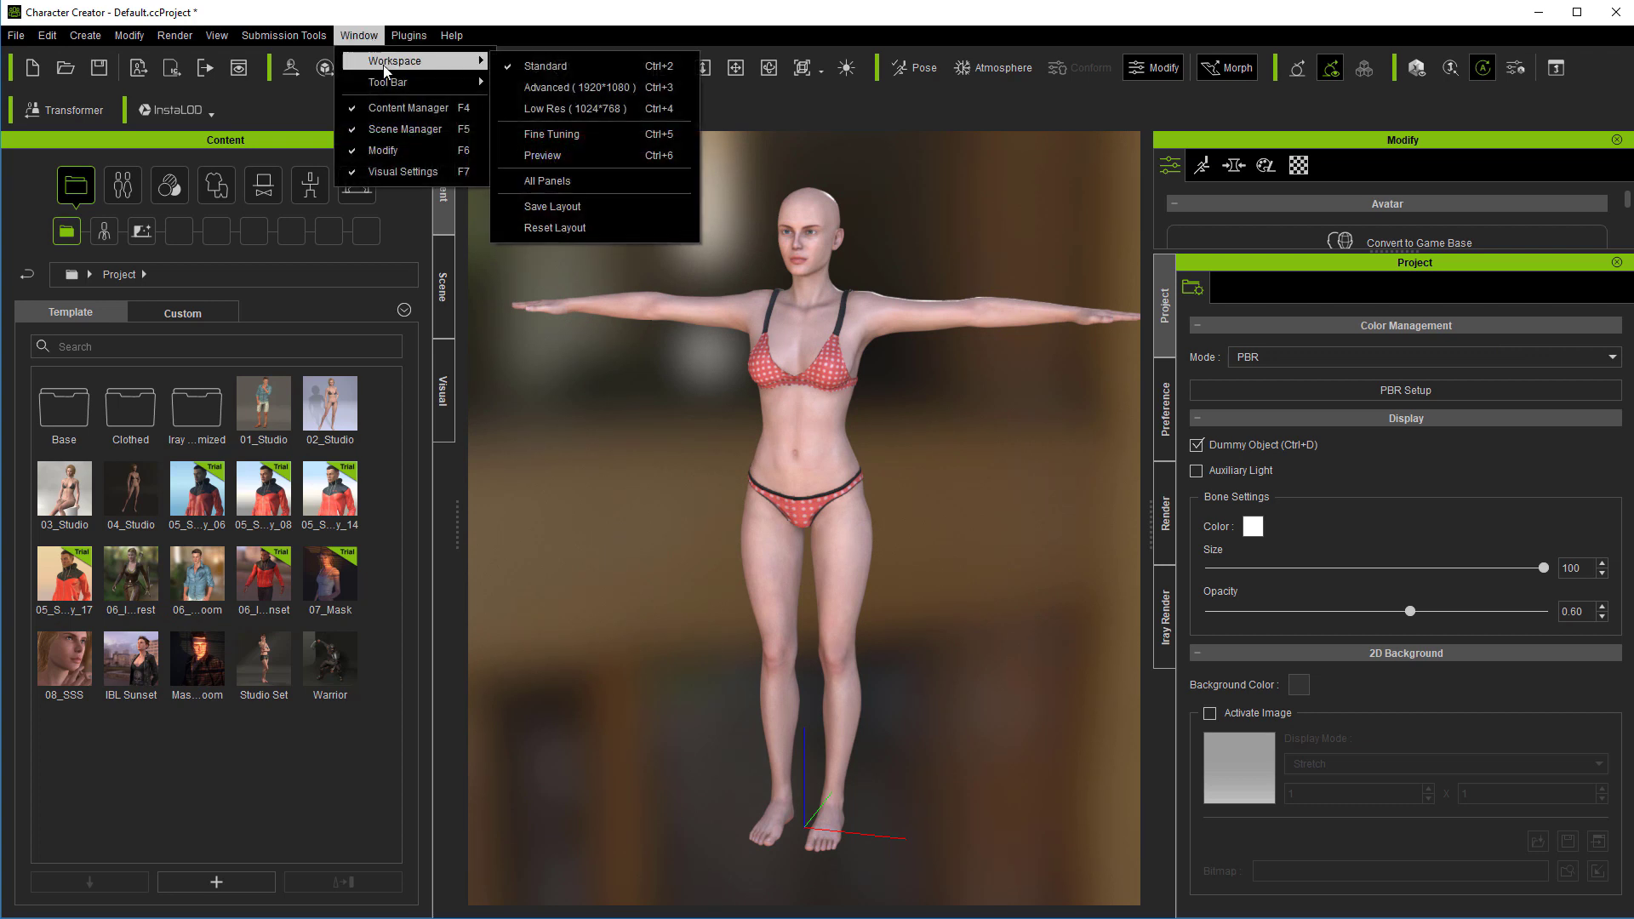
{"action": "left_click", "coordinate": [583, 182]}
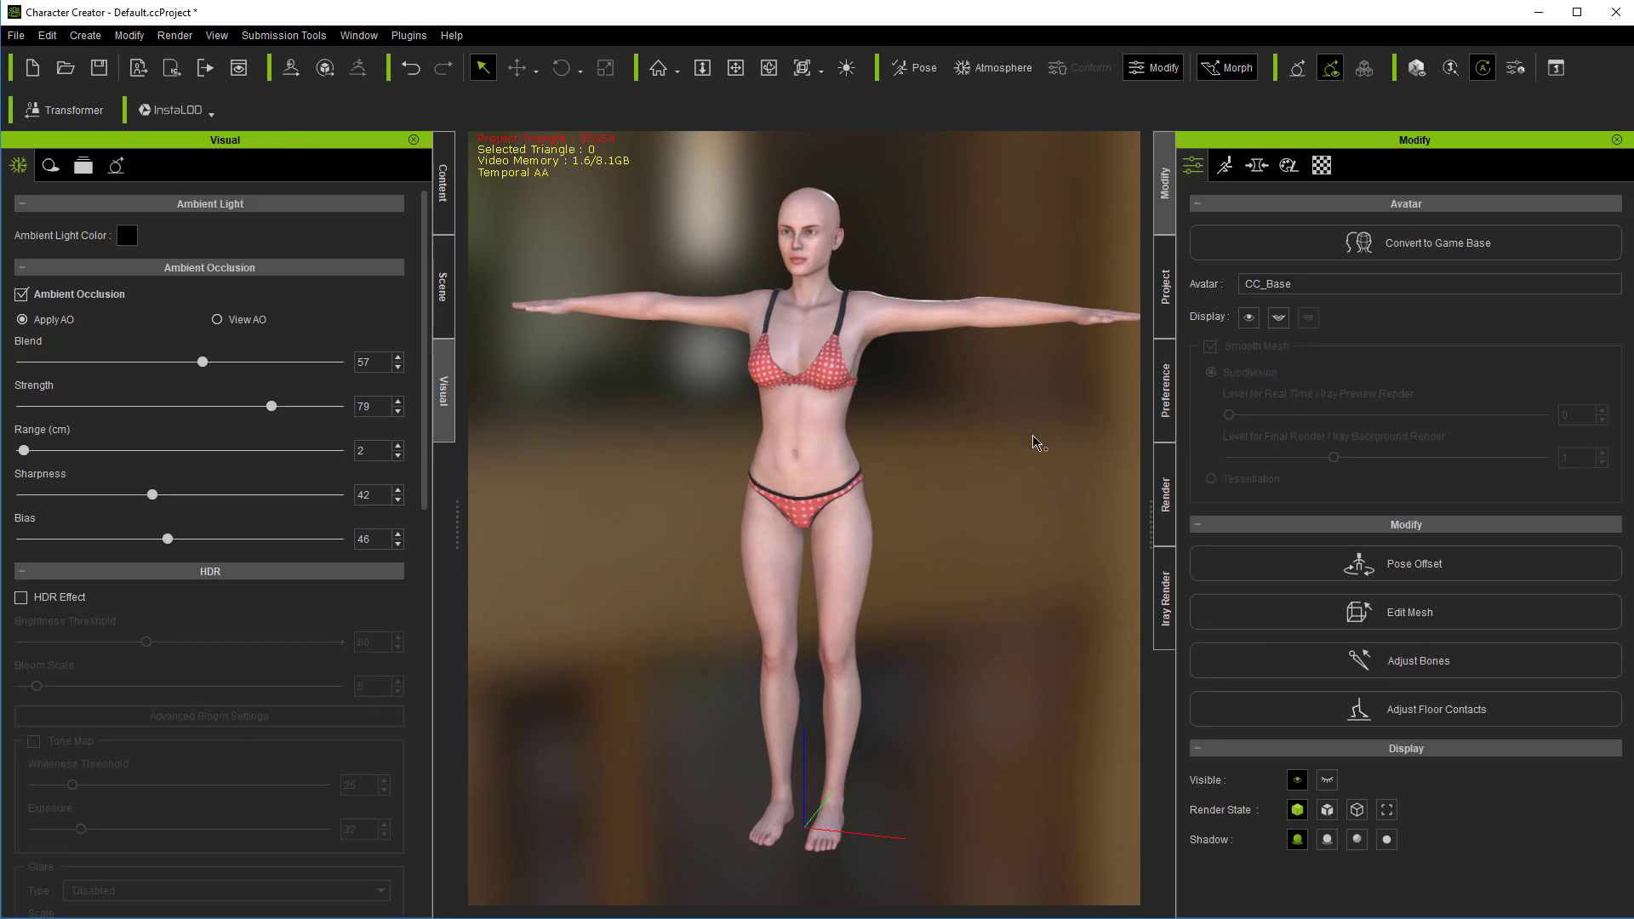
{"action": "left_click", "coordinate": [445, 188]}
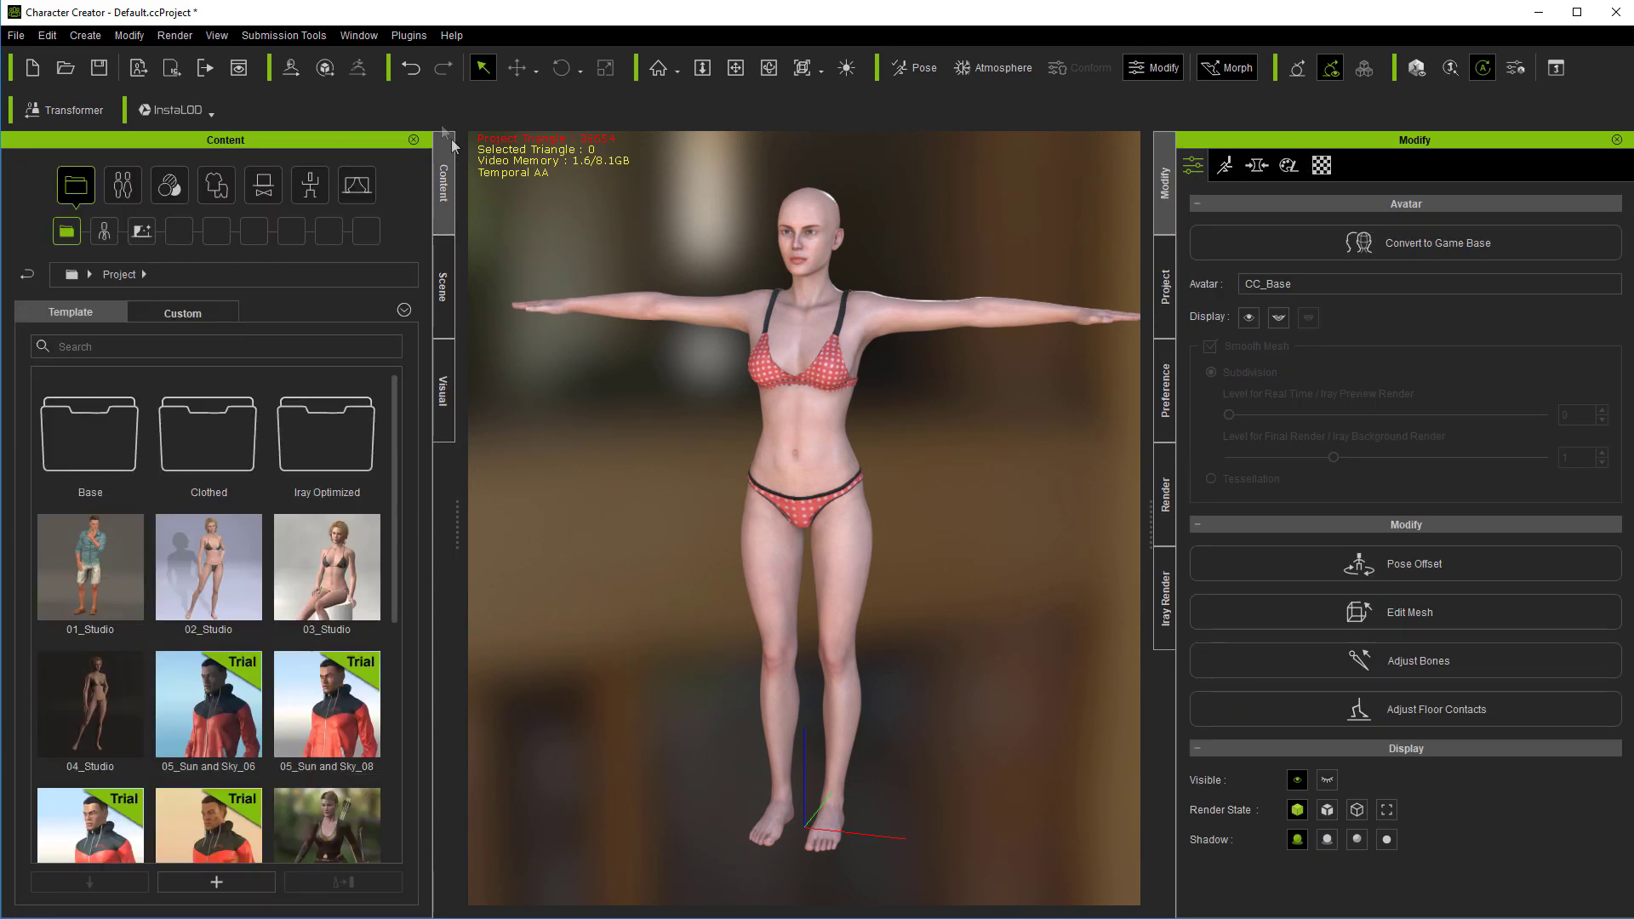
Switch the interface to the Standard workspace layout.
{"action": "left_click", "coordinate": [372, 38]}
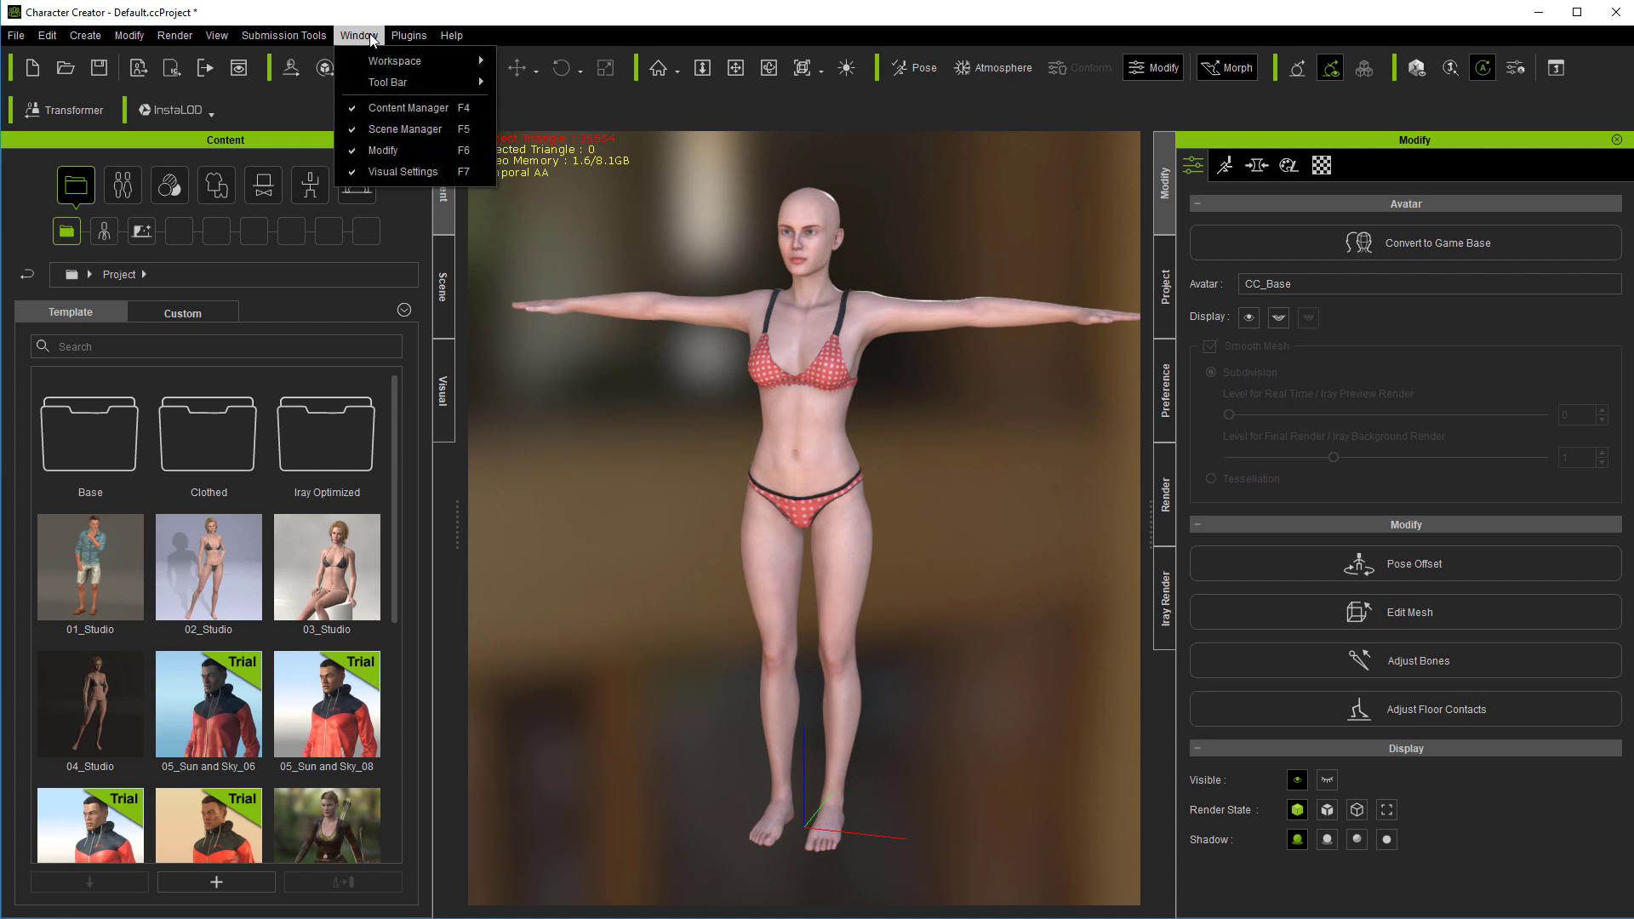
{"action": "mouse_move", "coordinate": [425, 61]}
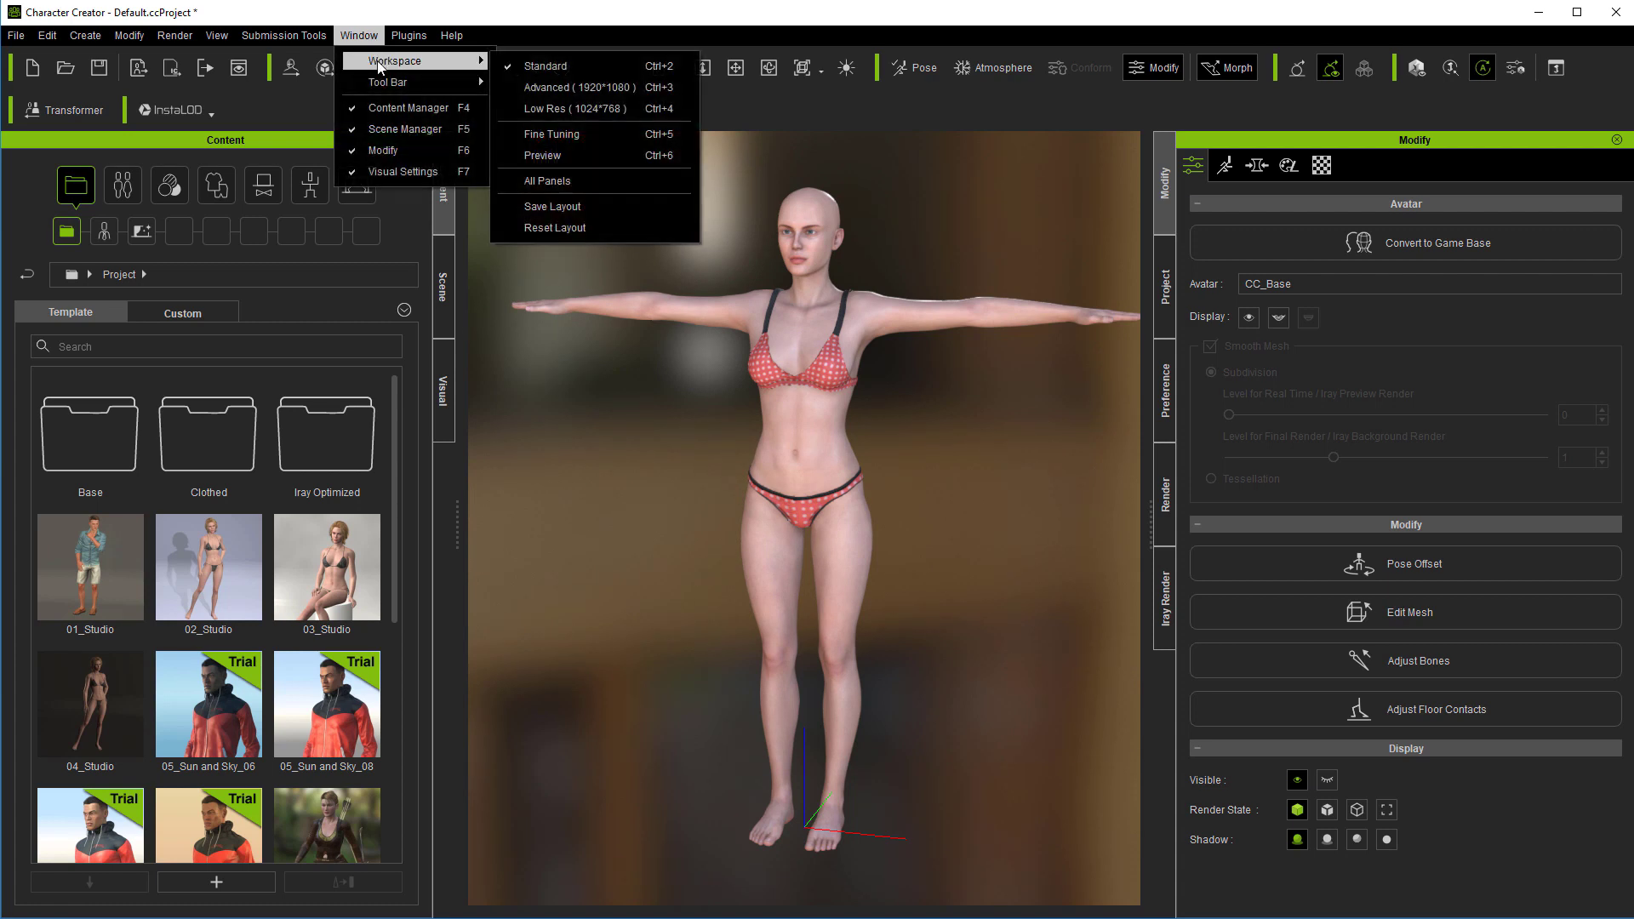
{"action": "left_click", "coordinate": [588, 68]}
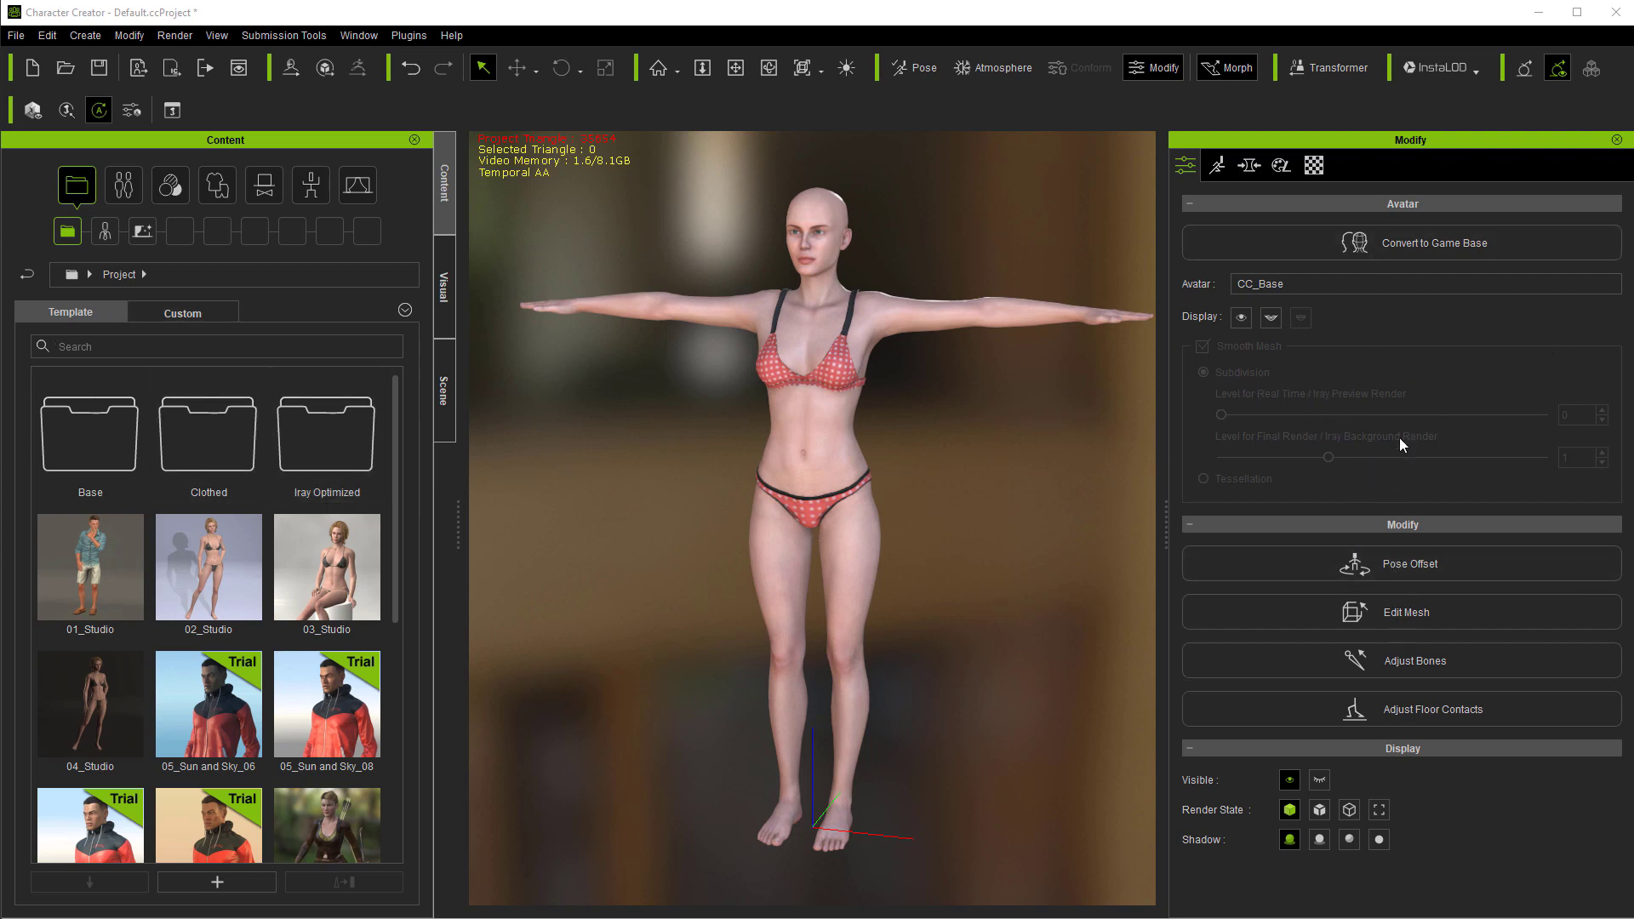
Review the Modify panel's Motion, Morph, Appearance and Material pages, returning to Attribute.
{"action": "left_click", "coordinate": [1216, 175]}
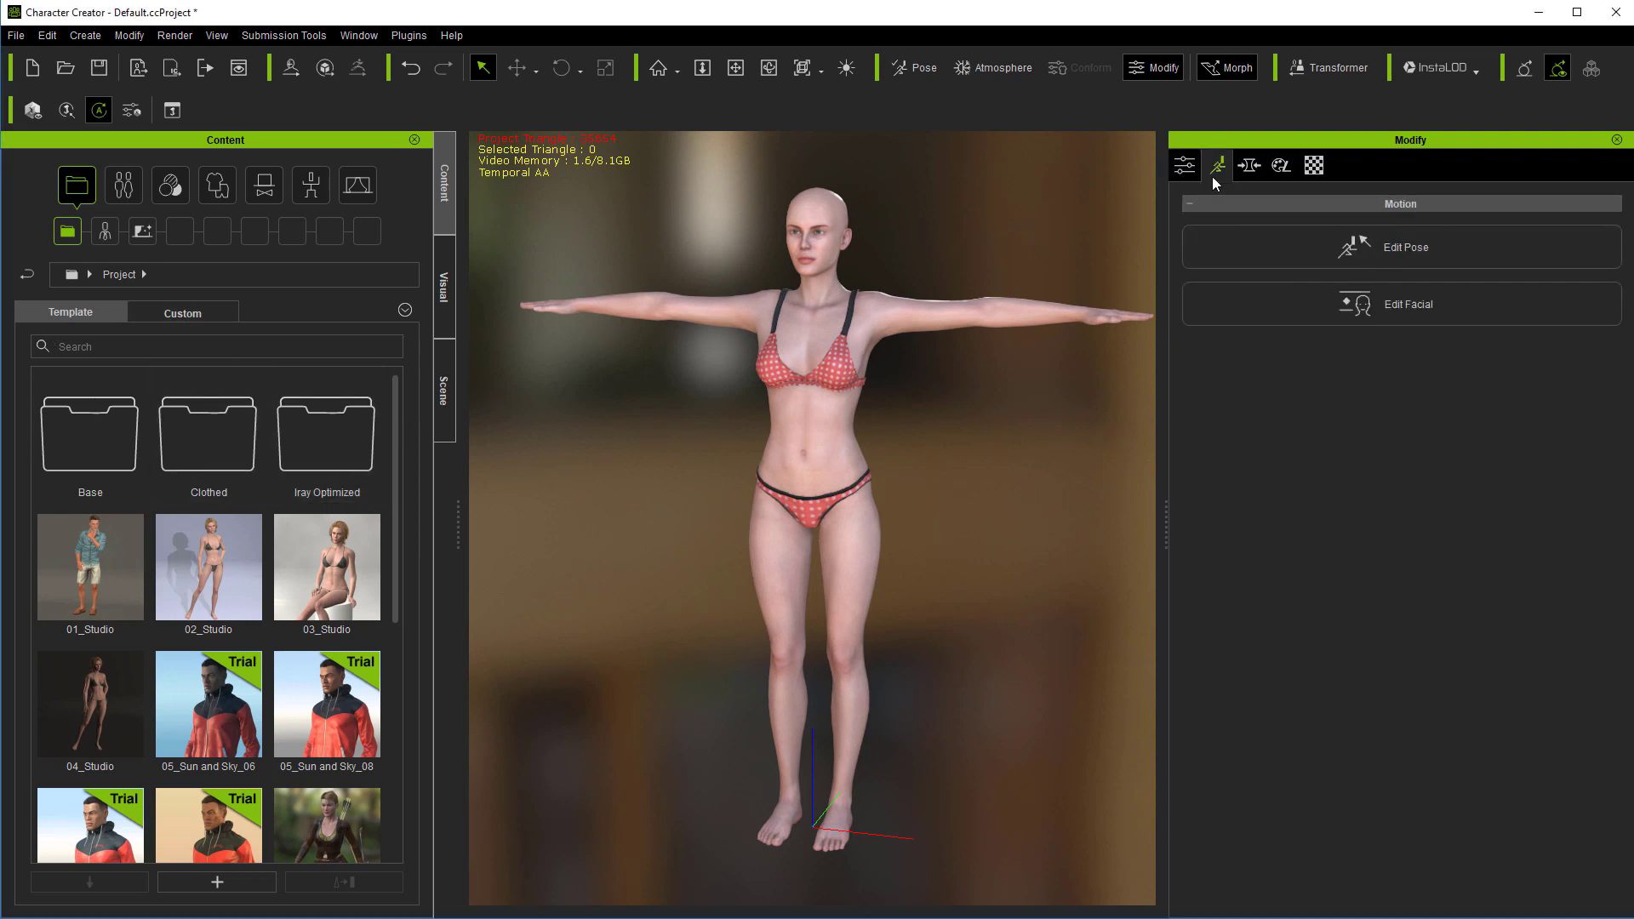
{"action": "left_click", "coordinate": [1248, 167]}
{"action": "left_click", "coordinate": [1280, 167]}
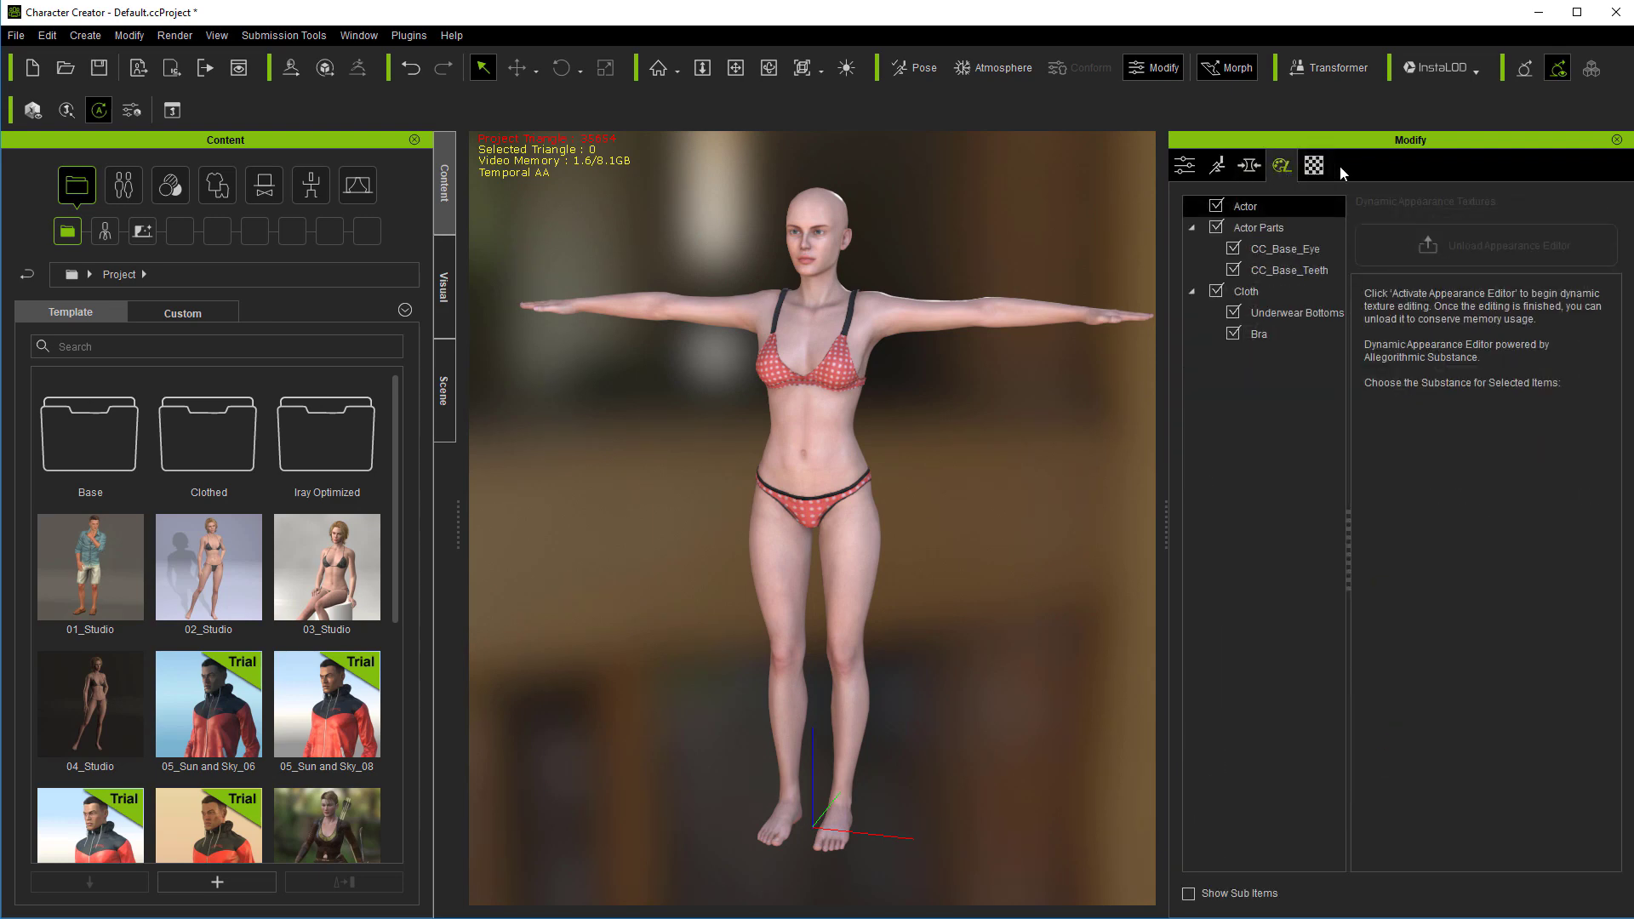
{"action": "left_click", "coordinate": [1314, 166]}
{"action": "left_click", "coordinate": [1282, 167]}
{"action": "left_click", "coordinate": [1249, 169]}
{"action": "left_click", "coordinate": [1217, 167]}
{"action": "left_click", "coordinate": [1185, 167]}
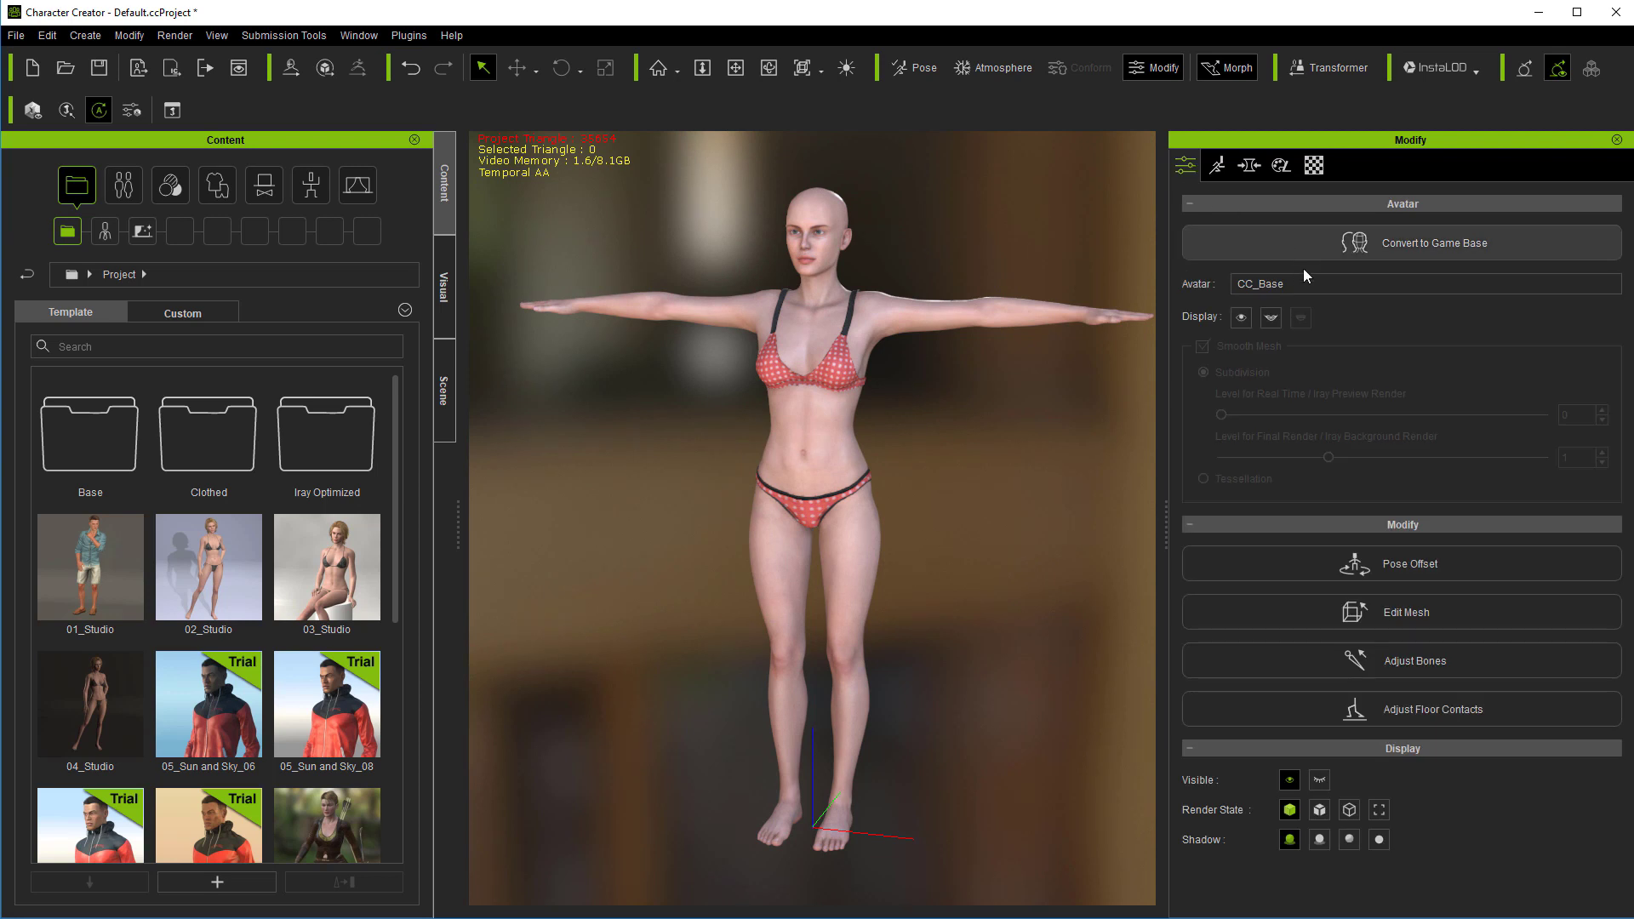
Check the Appearance clothing list, return to Attribute, and show Actor presets in Content.
{"action": "left_click", "coordinate": [1217, 167]}
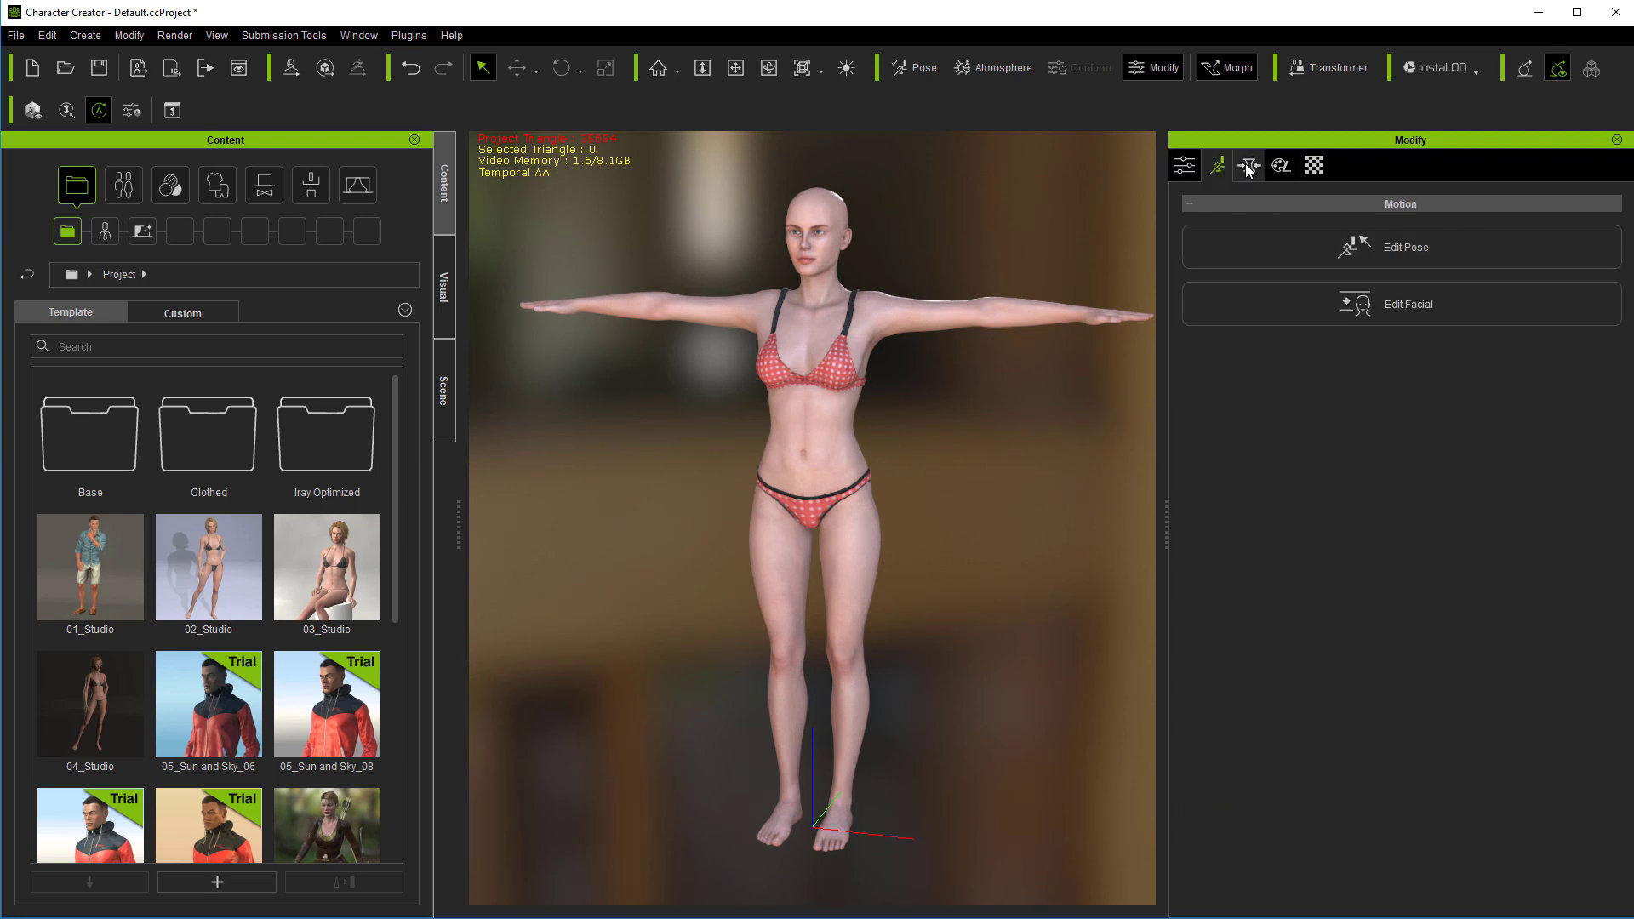
{"action": "left_click", "coordinate": [1249, 168]}
{"action": "left_click", "coordinate": [1219, 169]}
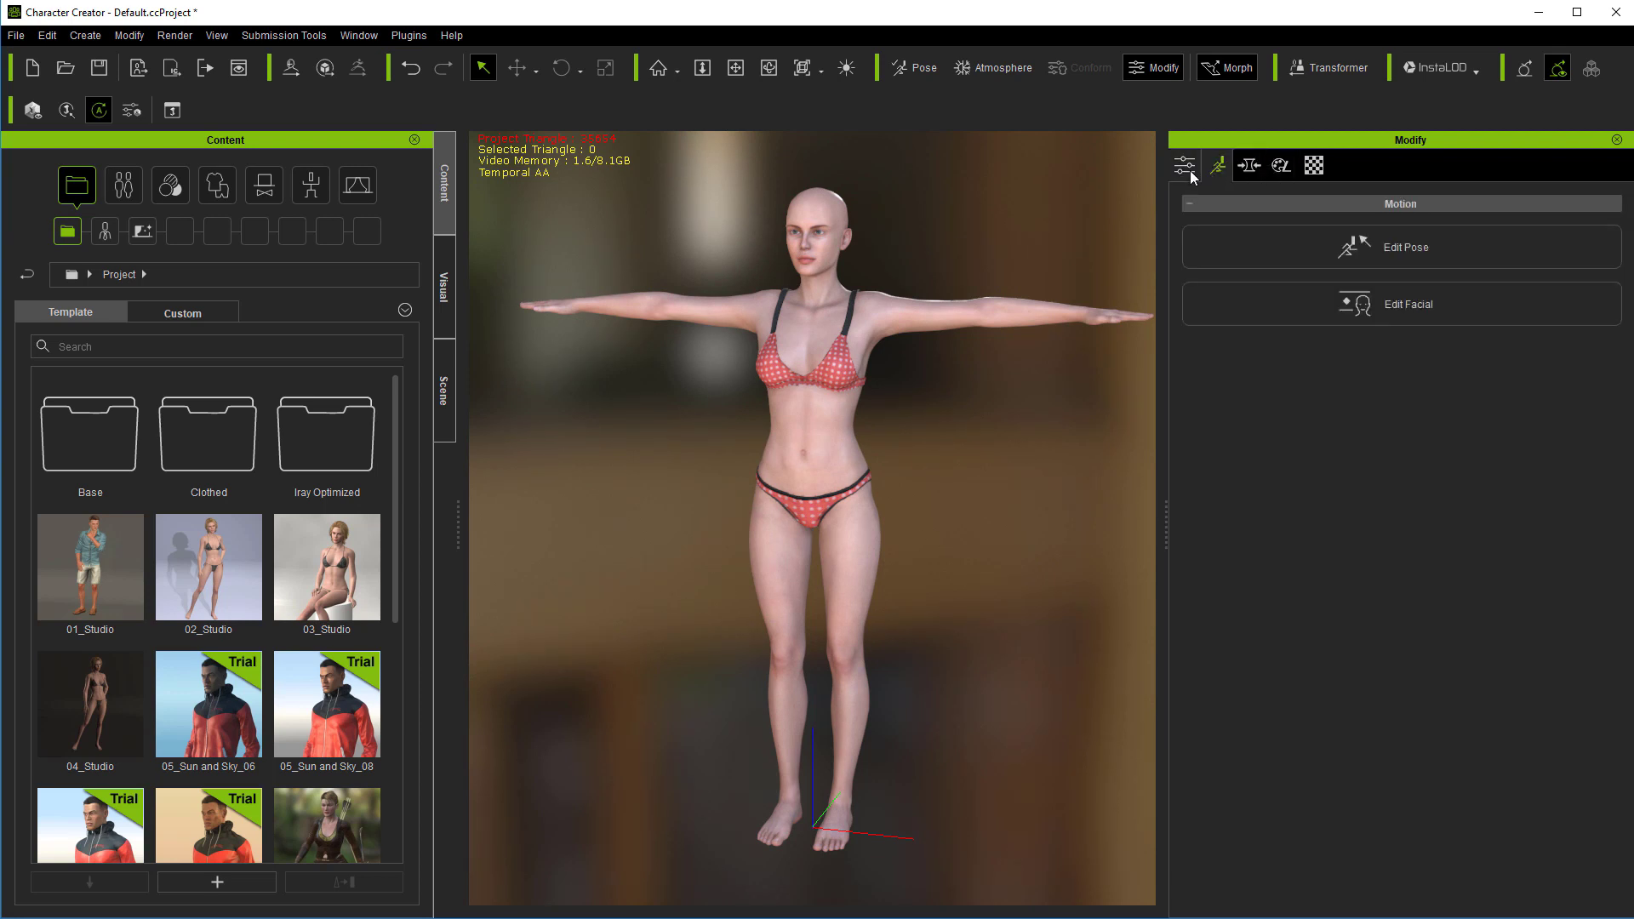
{"action": "left_click", "coordinate": [1191, 173]}
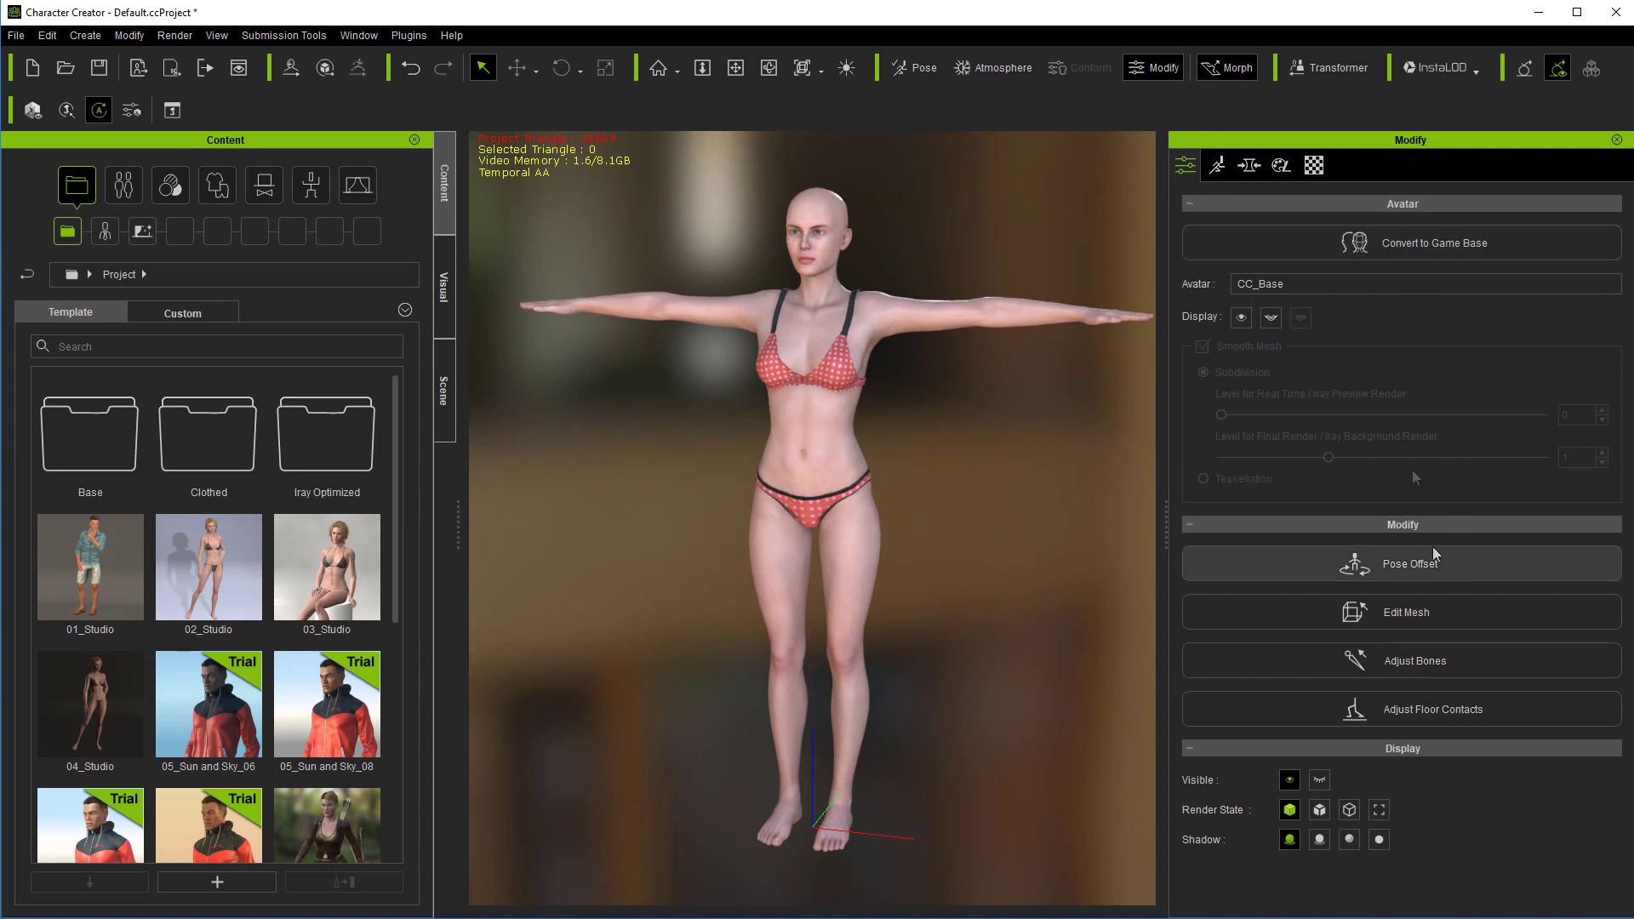
{"action": "left_click", "coordinate": [1281, 167]}
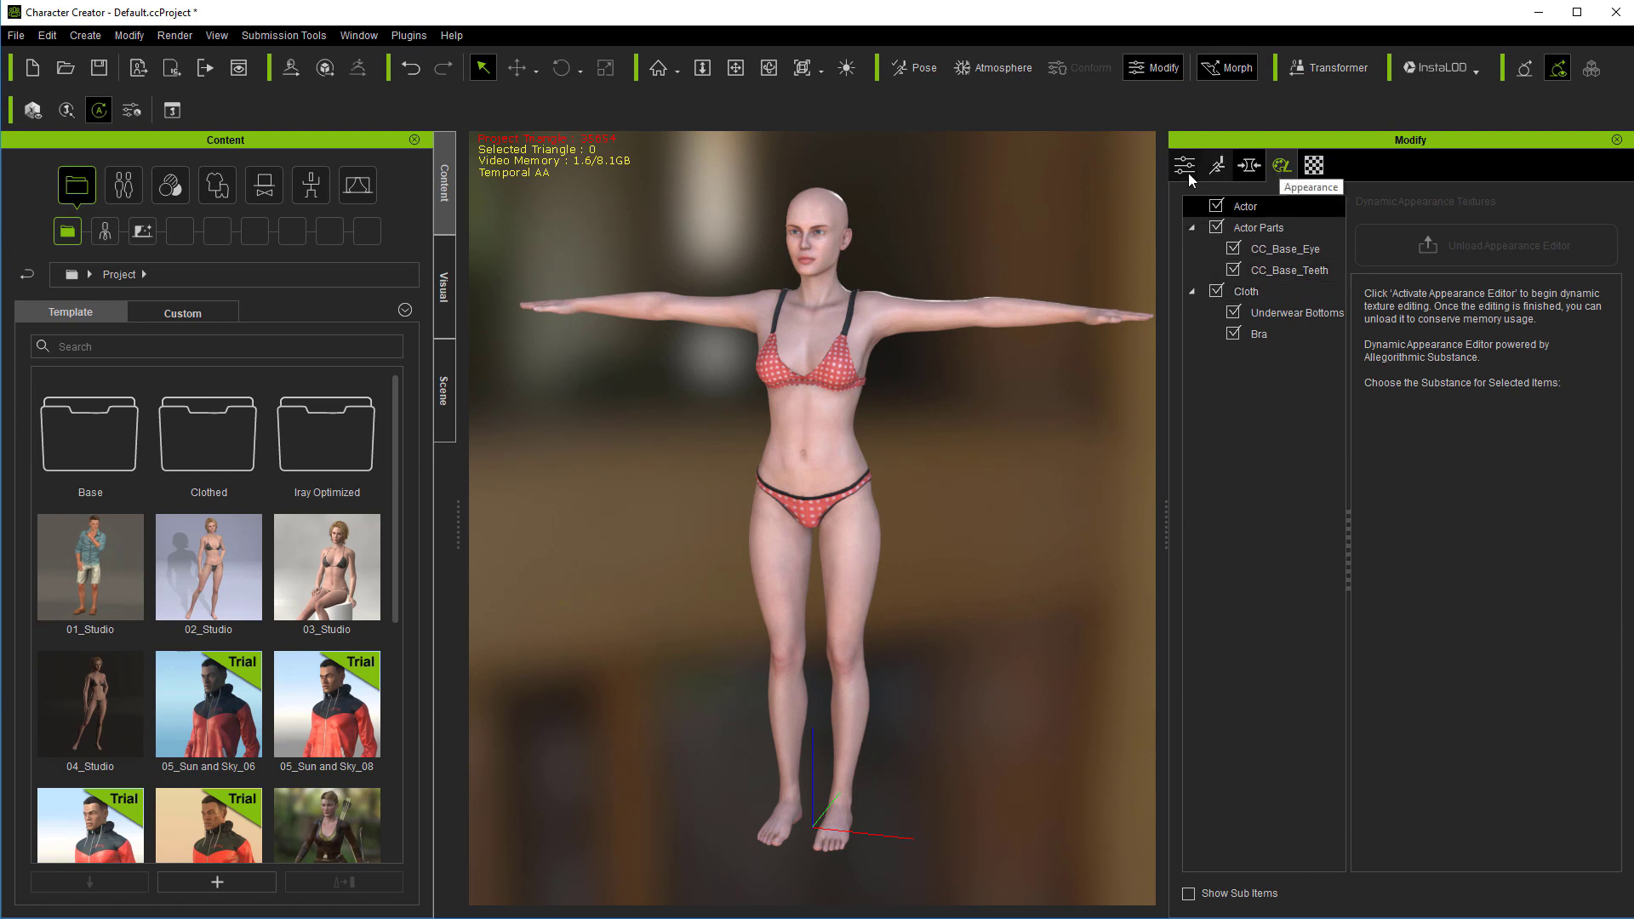
{"action": "left_click", "coordinate": [1248, 166]}
{"action": "left_click", "coordinate": [1217, 168]}
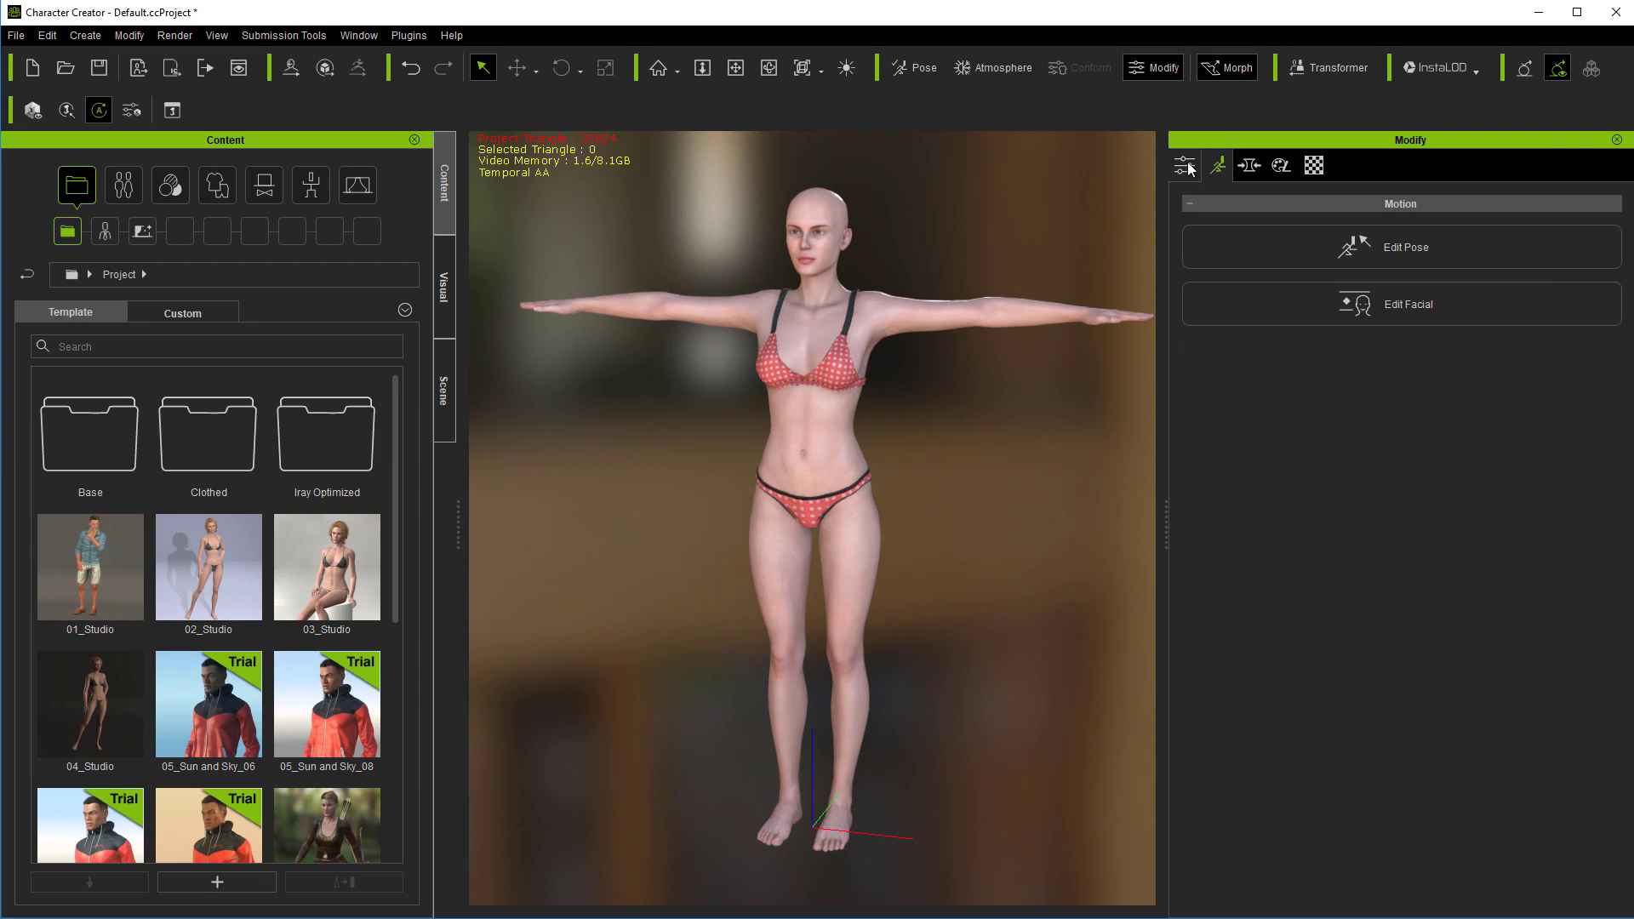
{"action": "left_click", "coordinate": [1185, 167]}
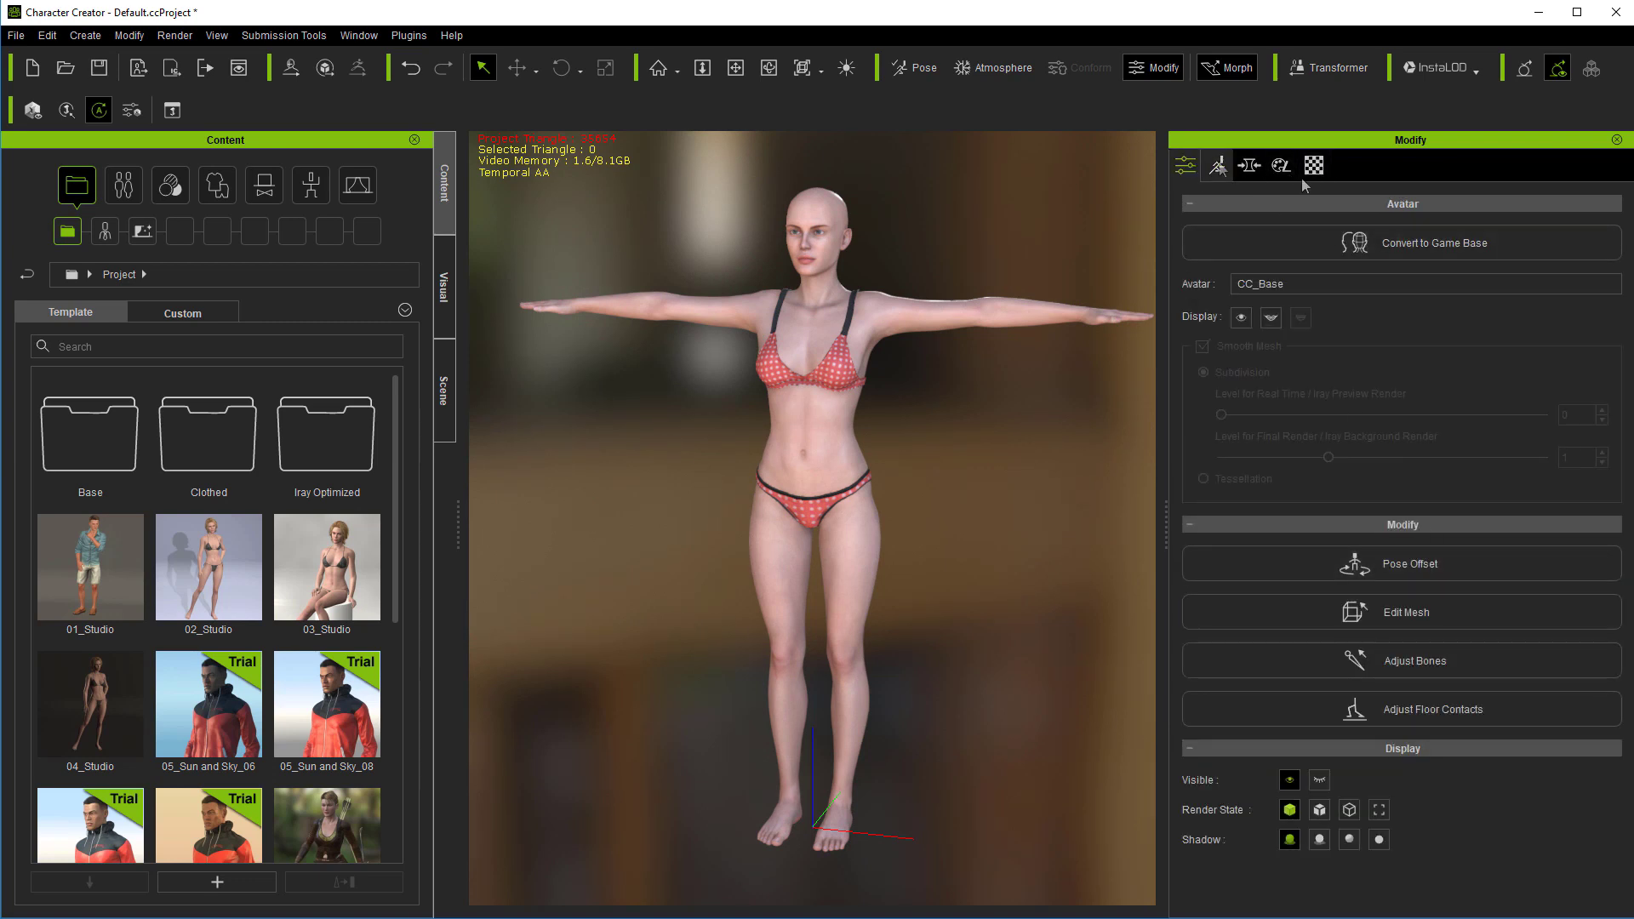
{"action": "left_click", "coordinate": [125, 192]}
Browse Skin and Cloth content, then open the Avatar Body morph presets.
{"action": "left_click", "coordinate": [171, 185]}
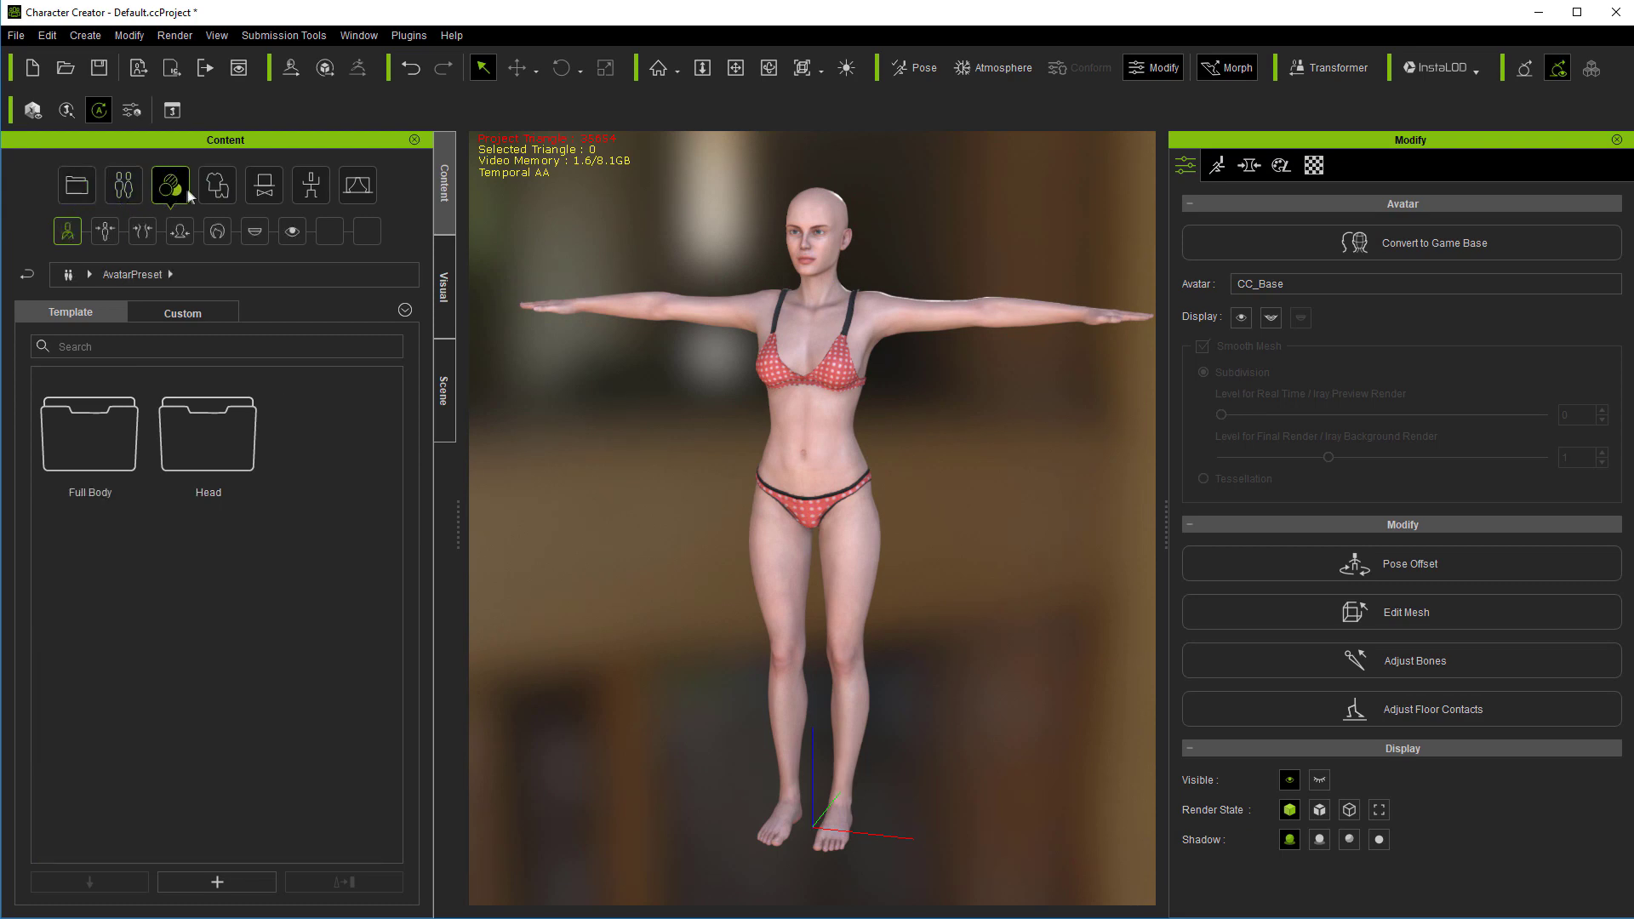
{"action": "left_click", "coordinate": [122, 184]}
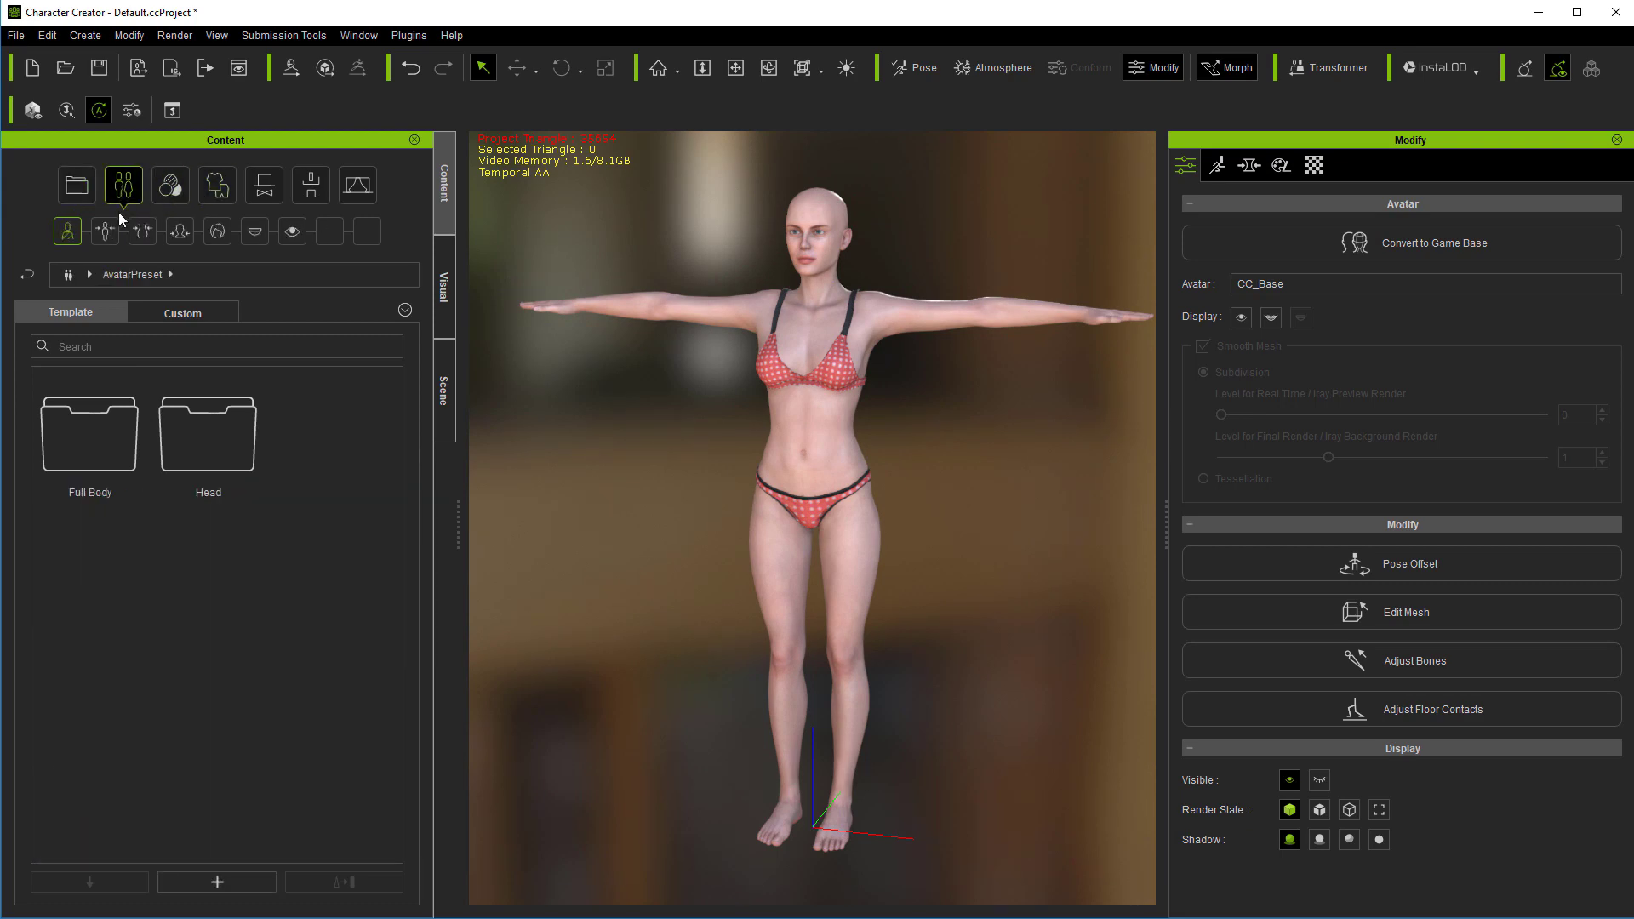
{"action": "left_click", "coordinate": [105, 230]}
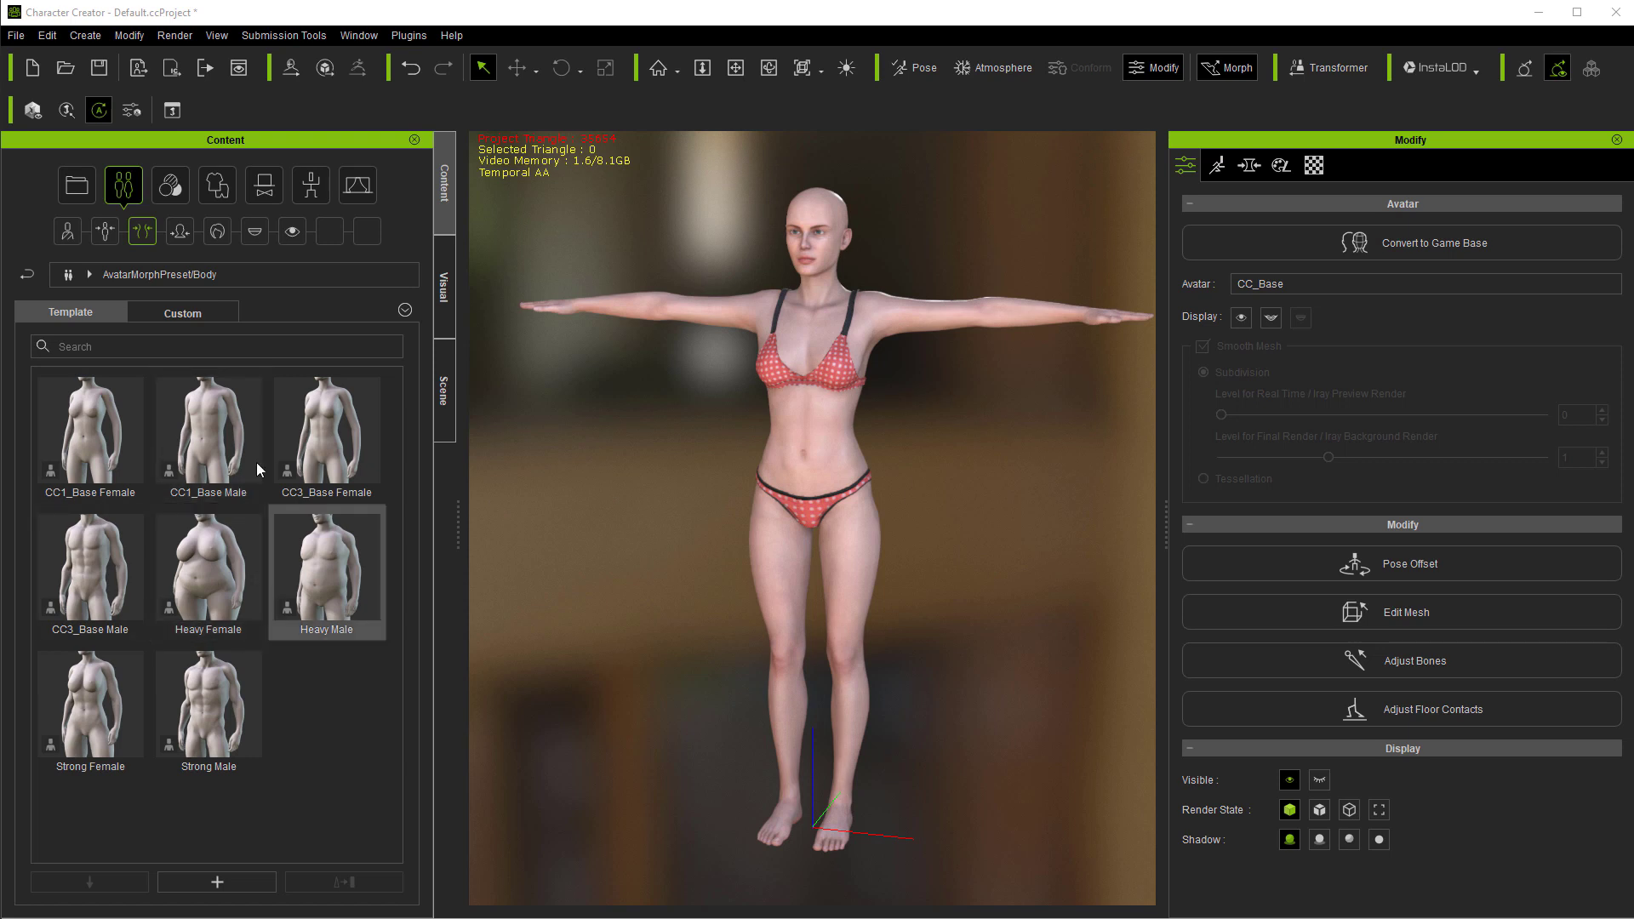
Open the custom Clothed projects folder under the Project tab and select the character's bra.
{"action": "left_click", "coordinate": [80, 194]}
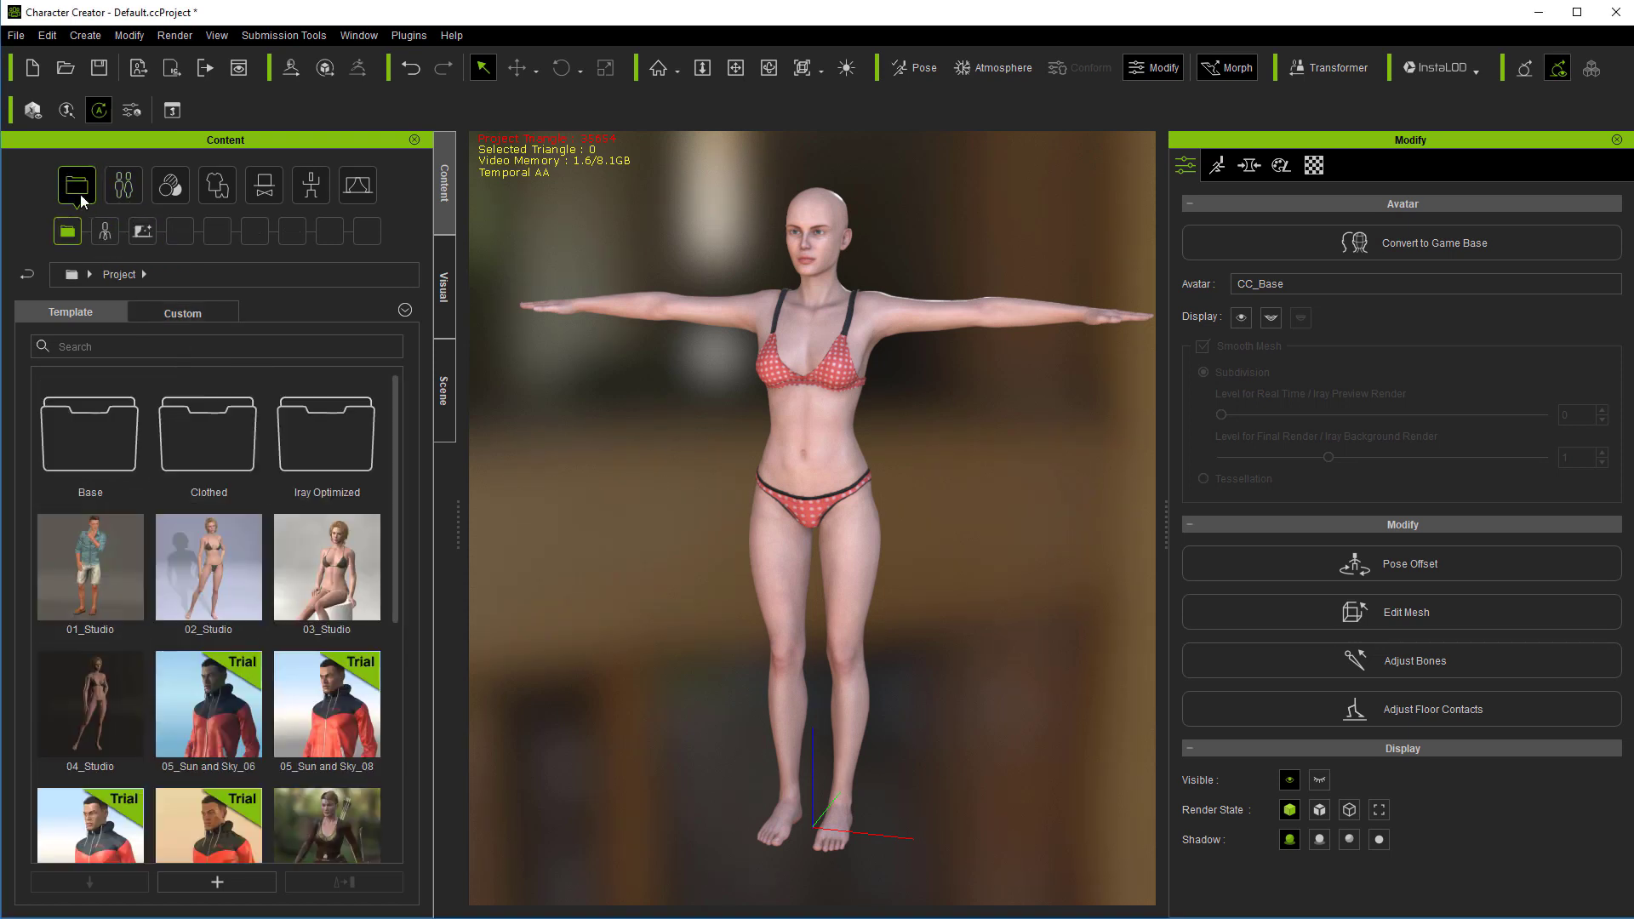
{"action": "left_click", "coordinate": [194, 312]}
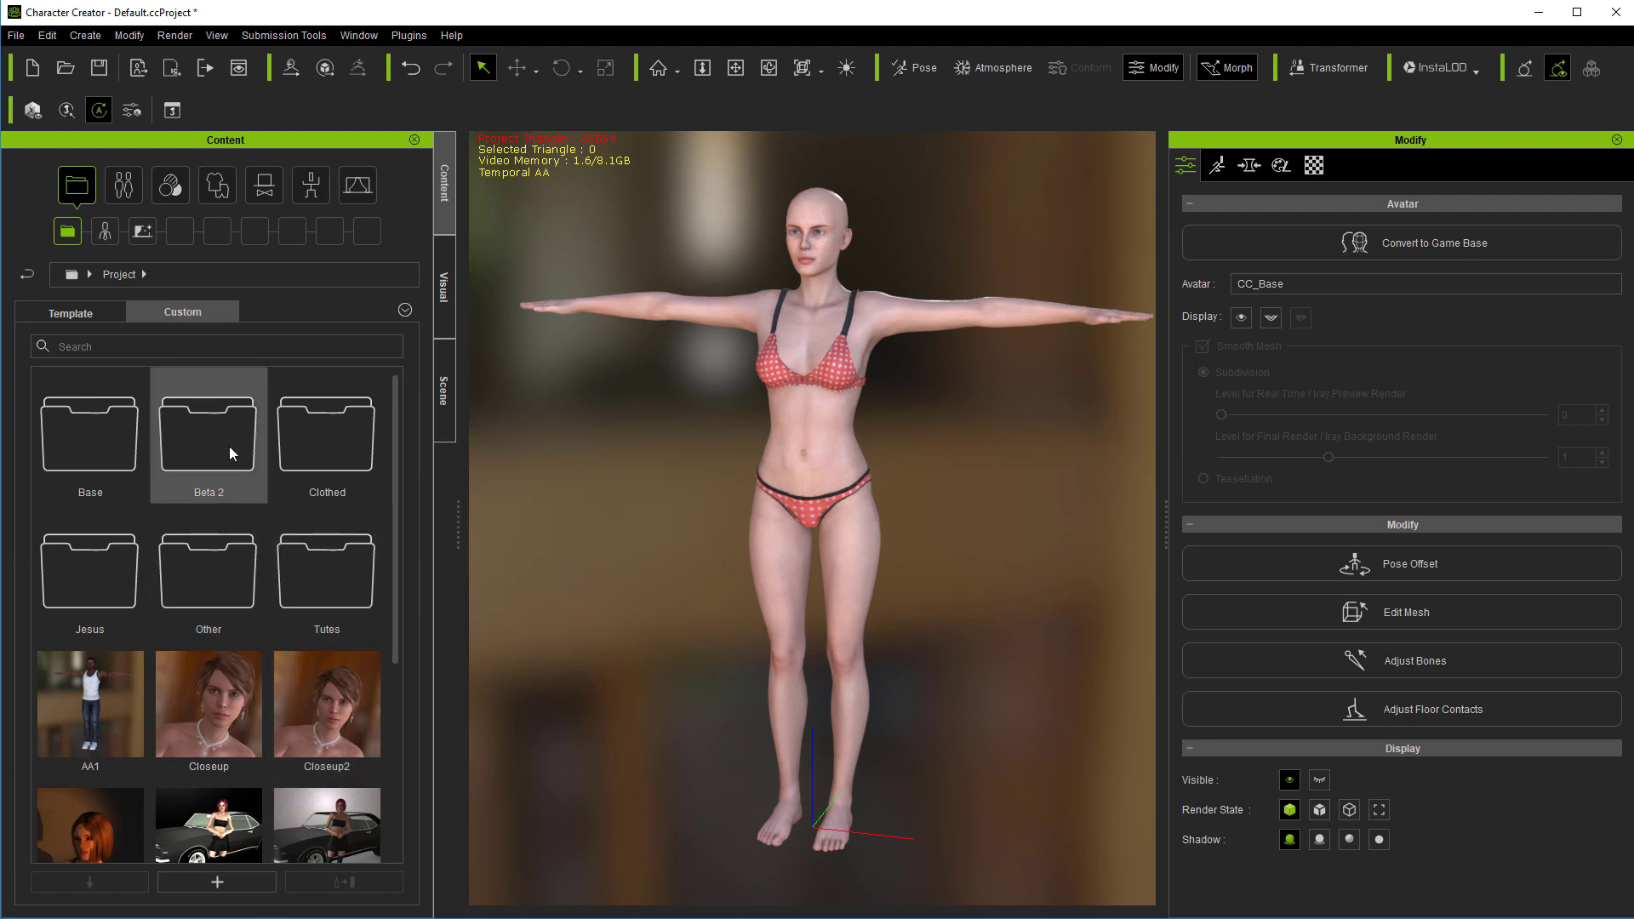
{"action": "double_click", "coordinate": [336, 442]}
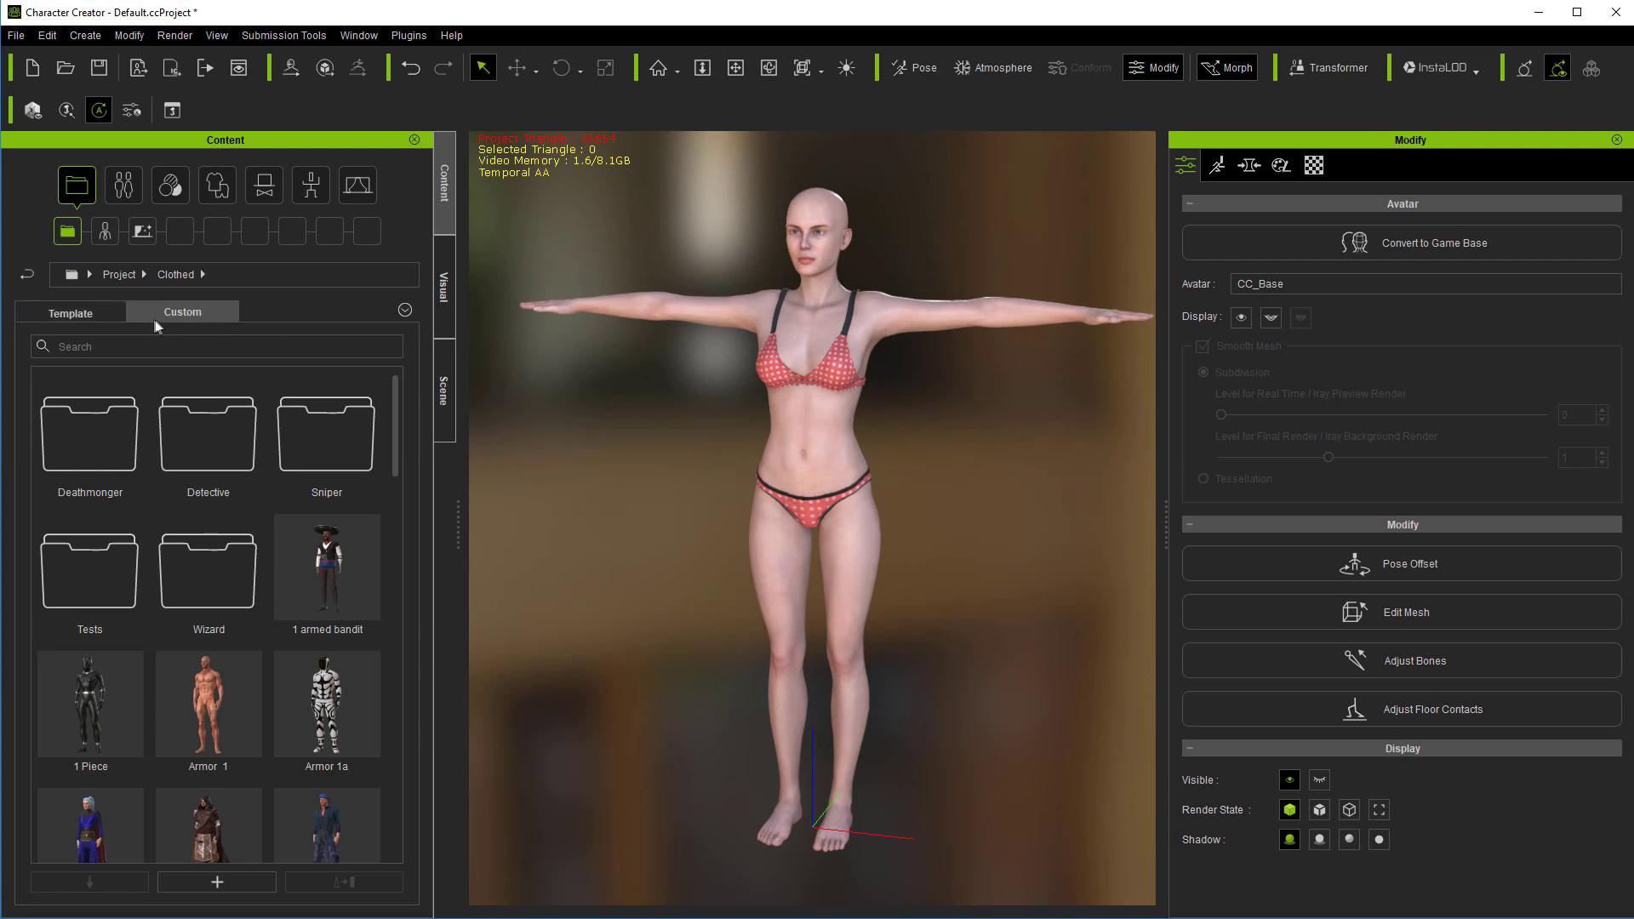
{"action": "left_click", "coordinate": [64, 310]}
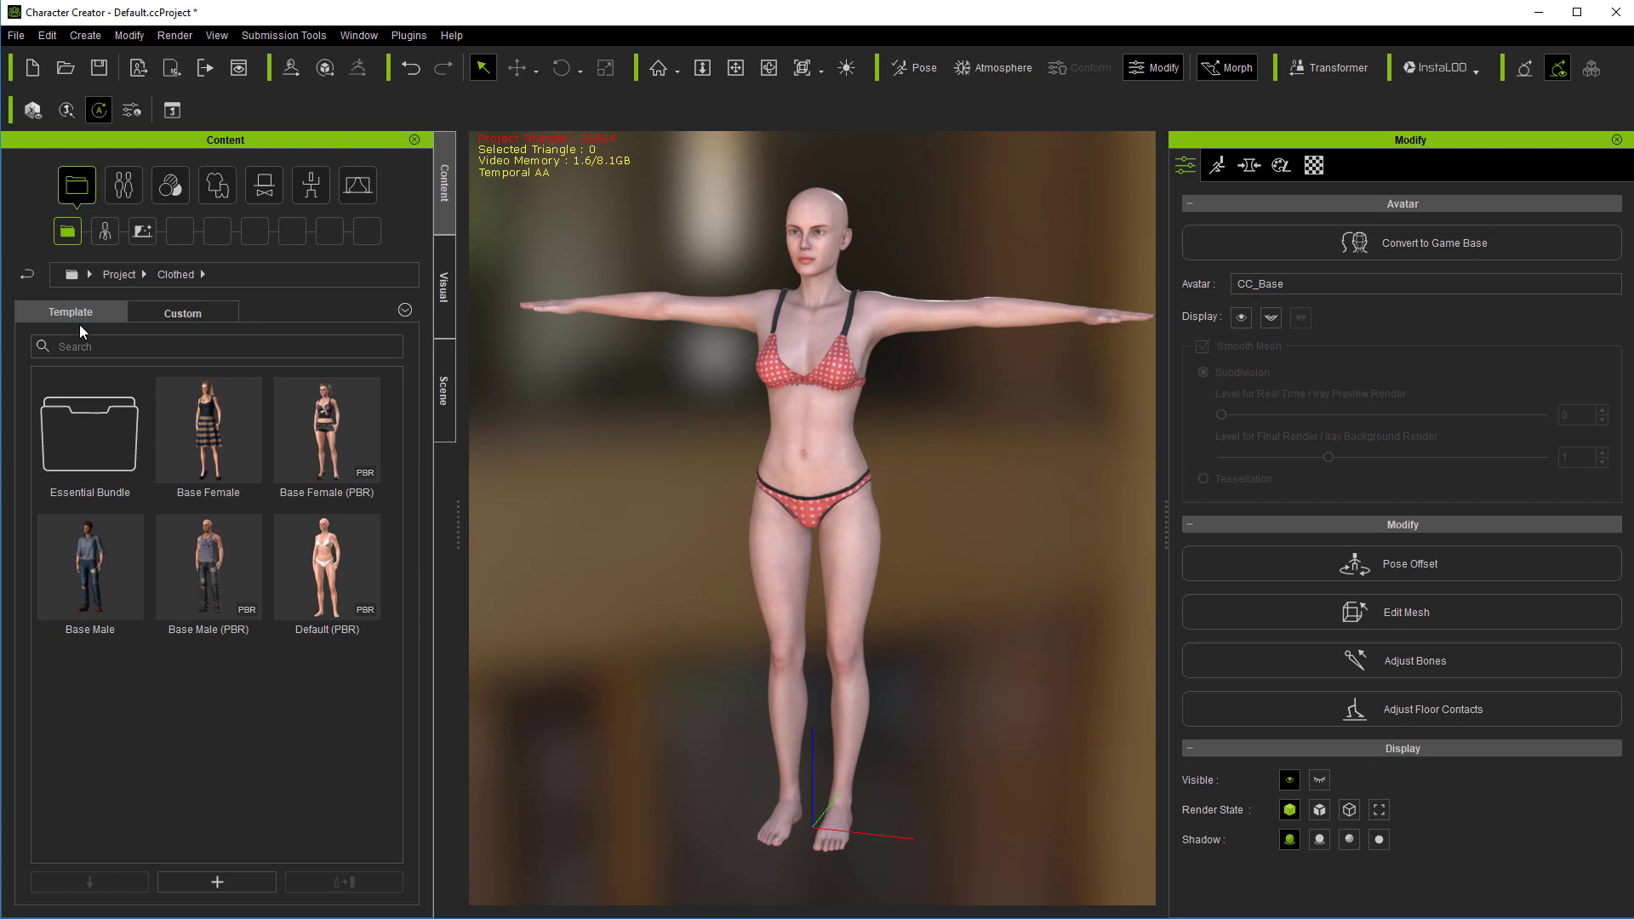
{"action": "left_click", "coordinate": [164, 312]}
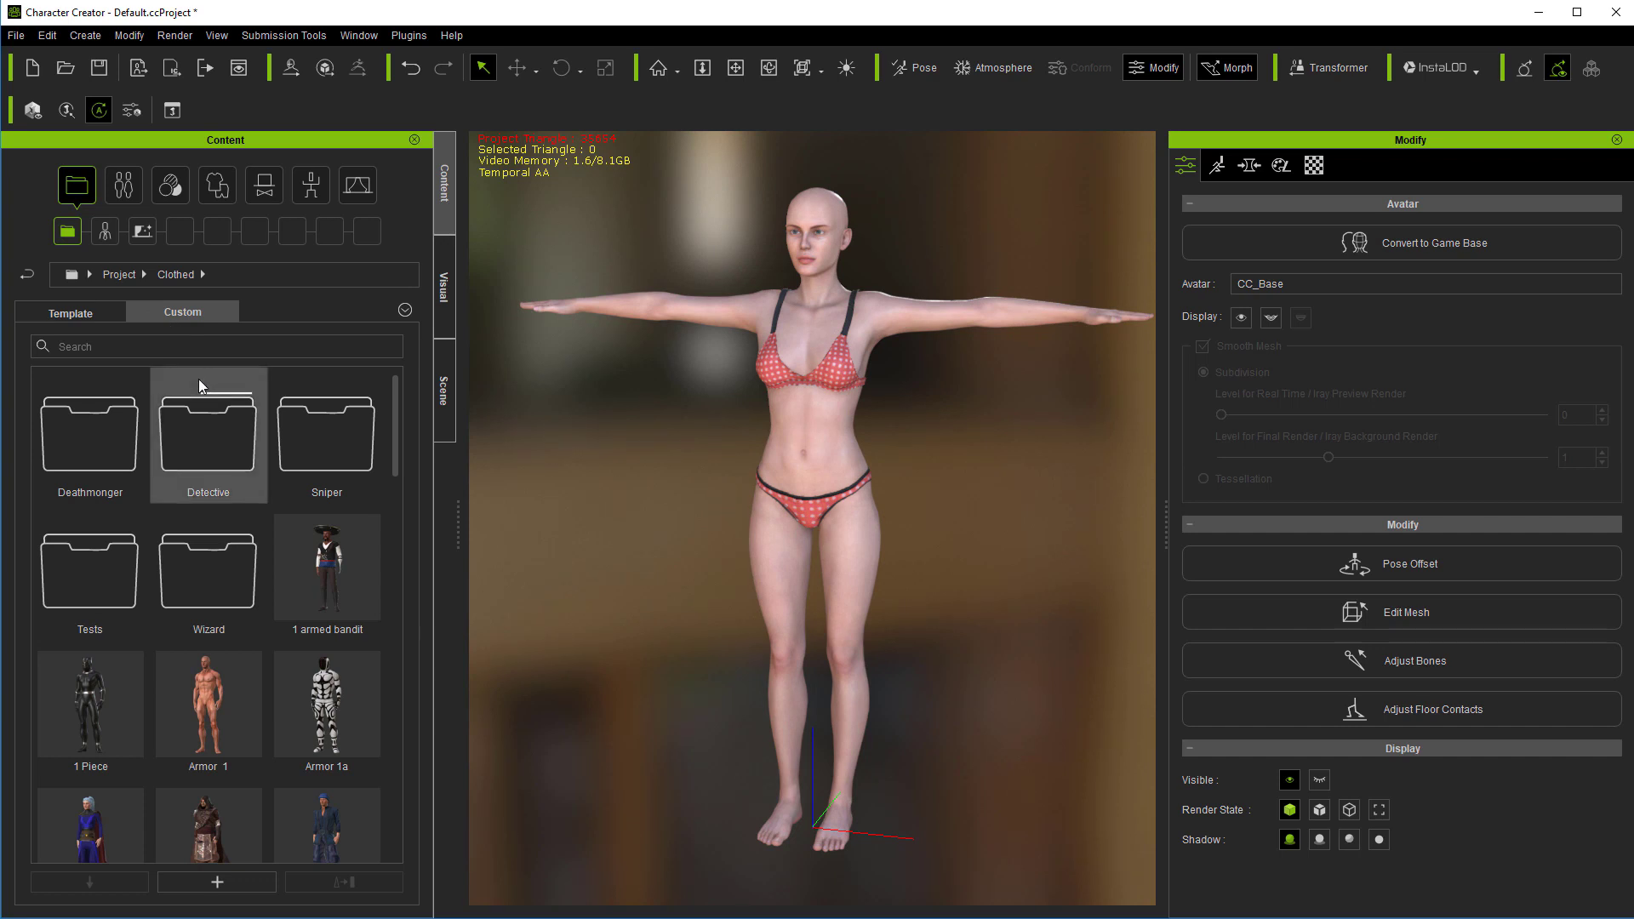
{"action": "left_click", "coordinate": [835, 377]}
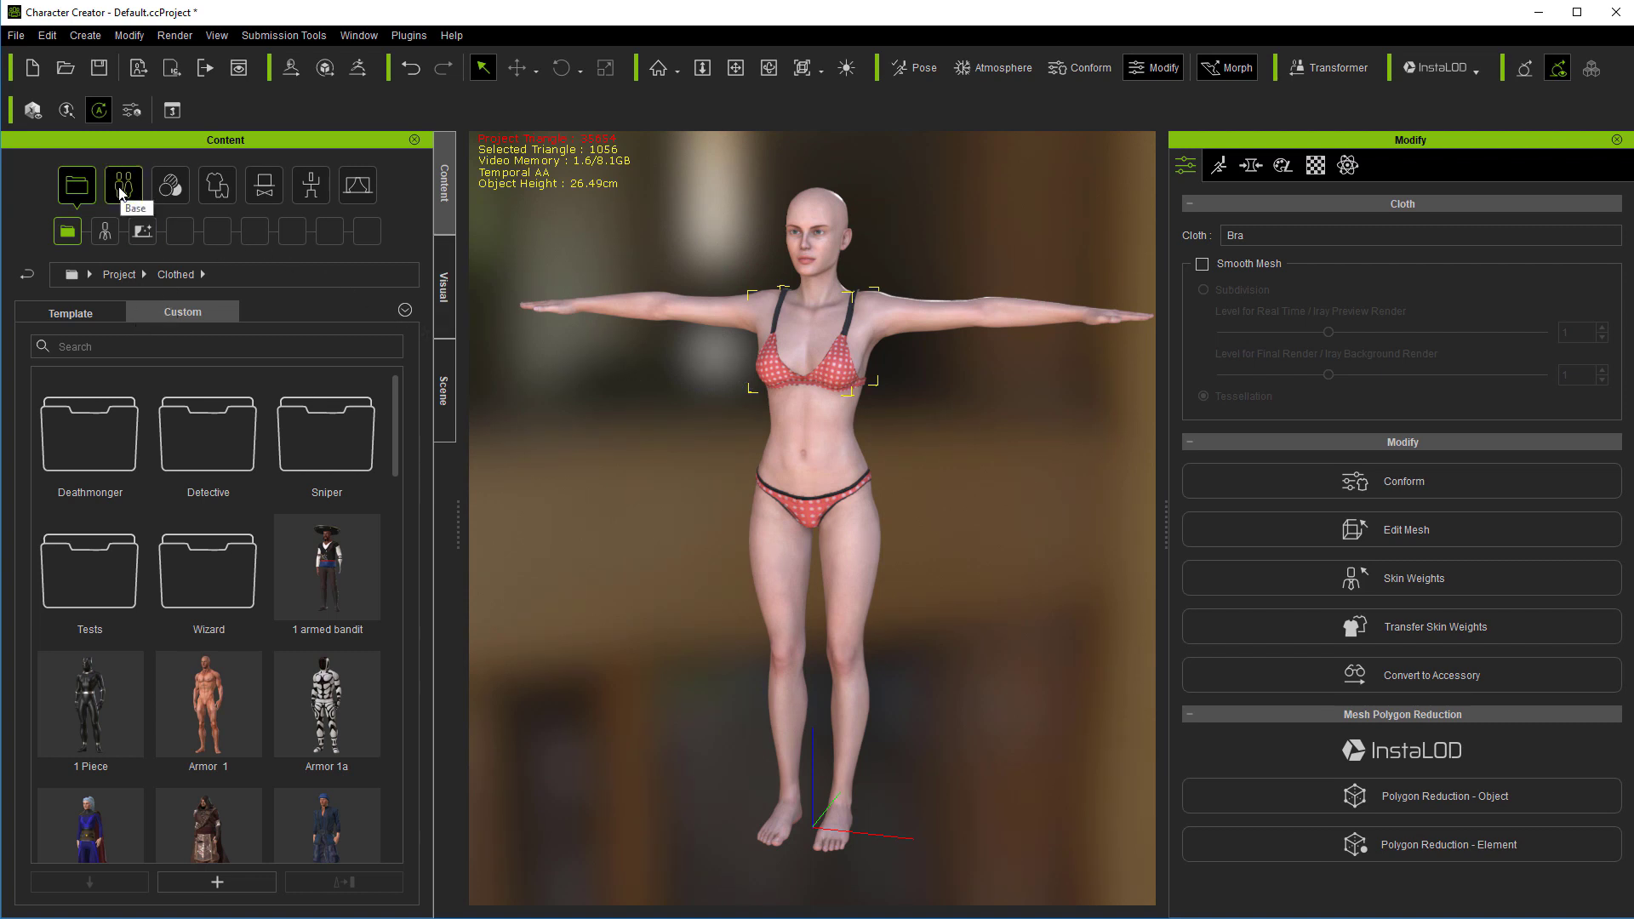
Browse the Underwear and Shirts cloth categories and the Others, Torso, Arm and Head accessories.
{"action": "left_click", "coordinate": [217, 187]}
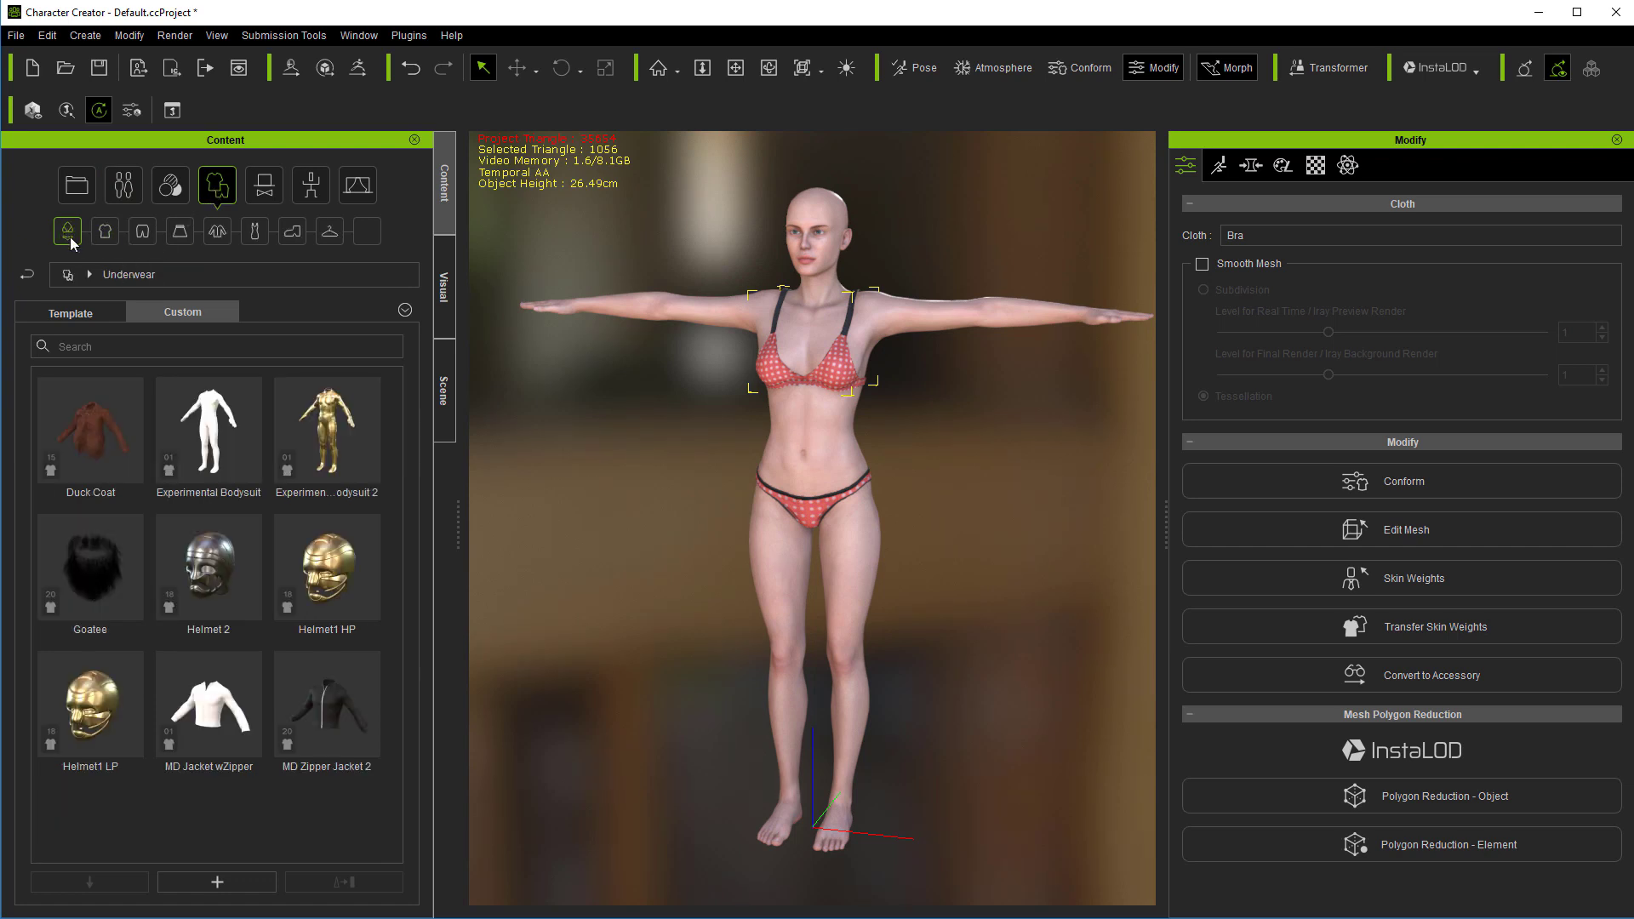
{"action": "left_click", "coordinate": [106, 237]}
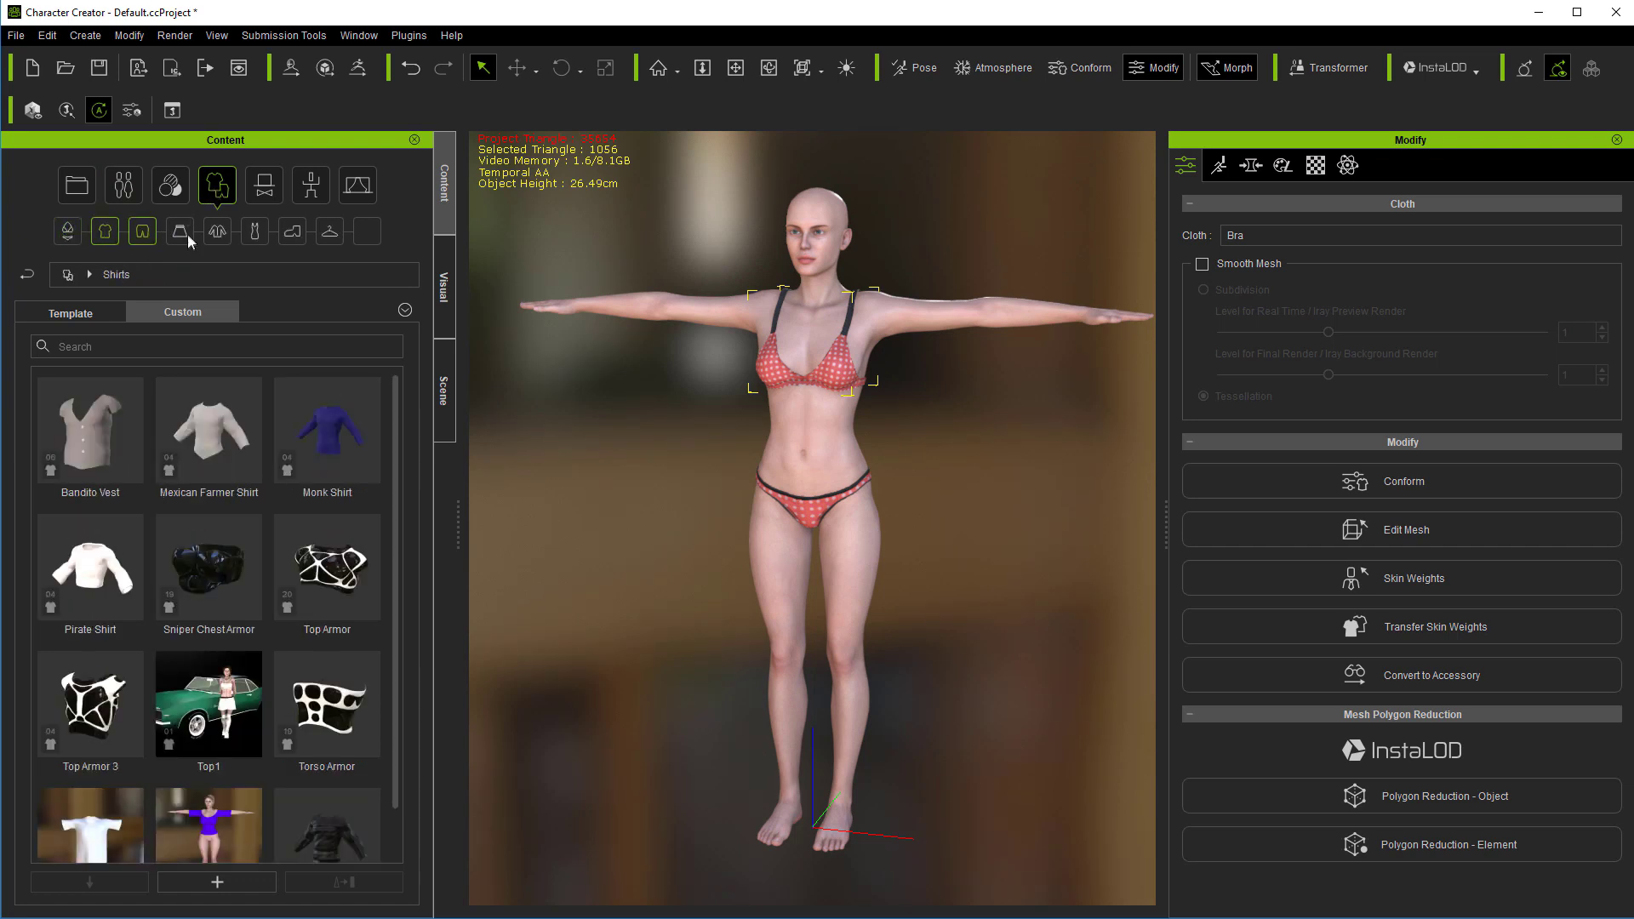
{"action": "left_click", "coordinate": [270, 196]}
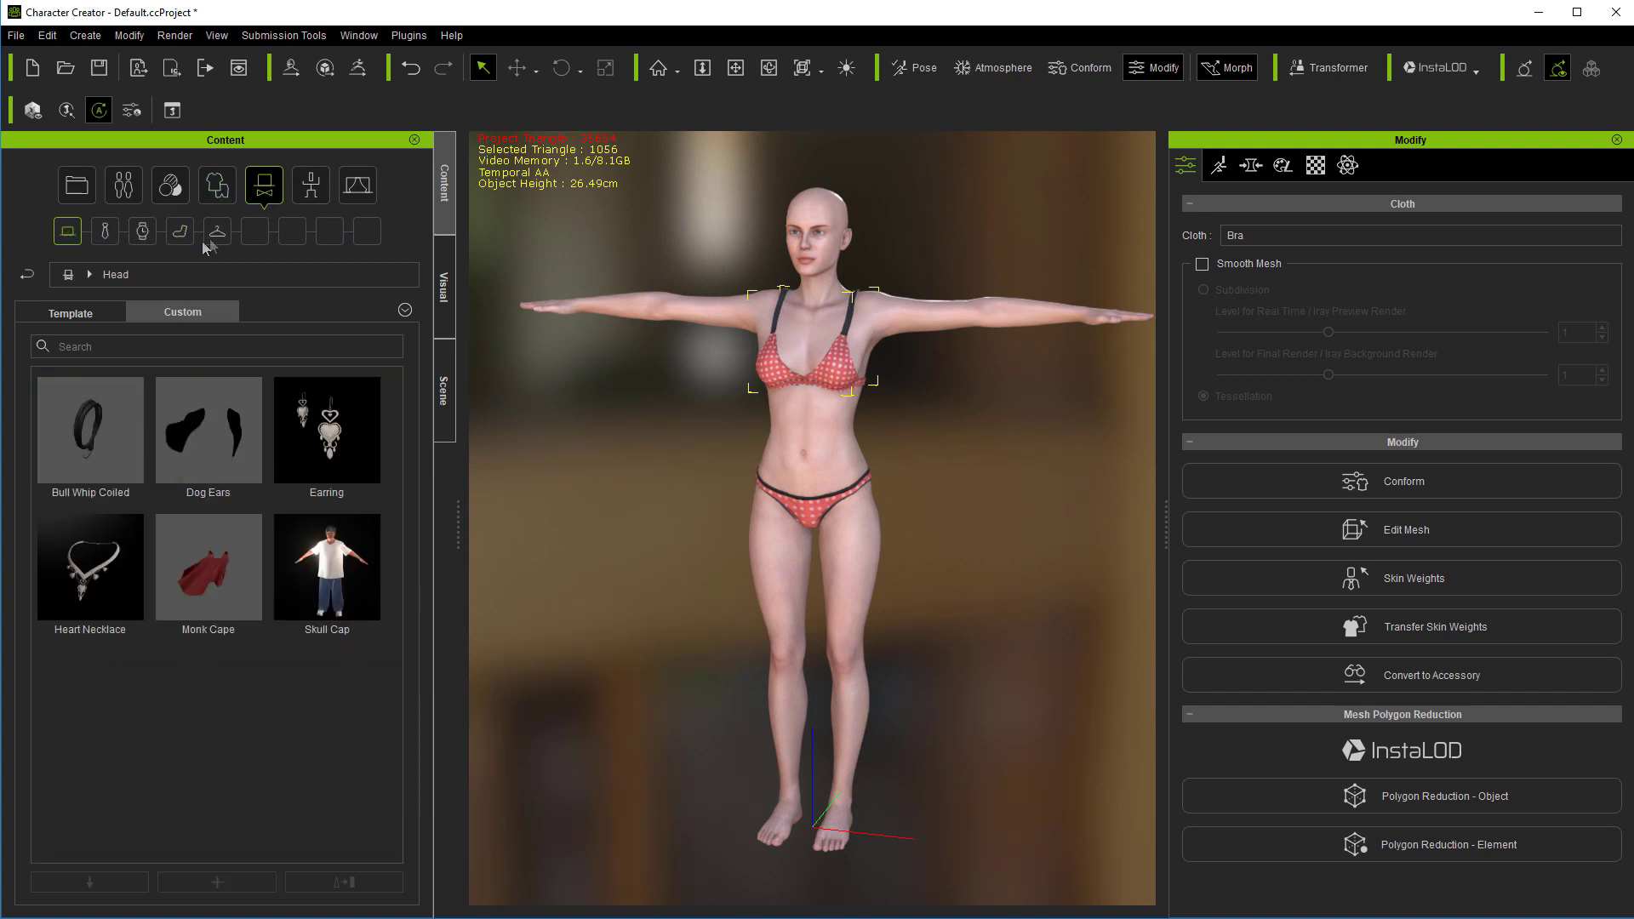
{"action": "left_click", "coordinate": [217, 232]}
{"action": "left_click", "coordinate": [180, 232]}
{"action": "left_click", "coordinate": [105, 232]}
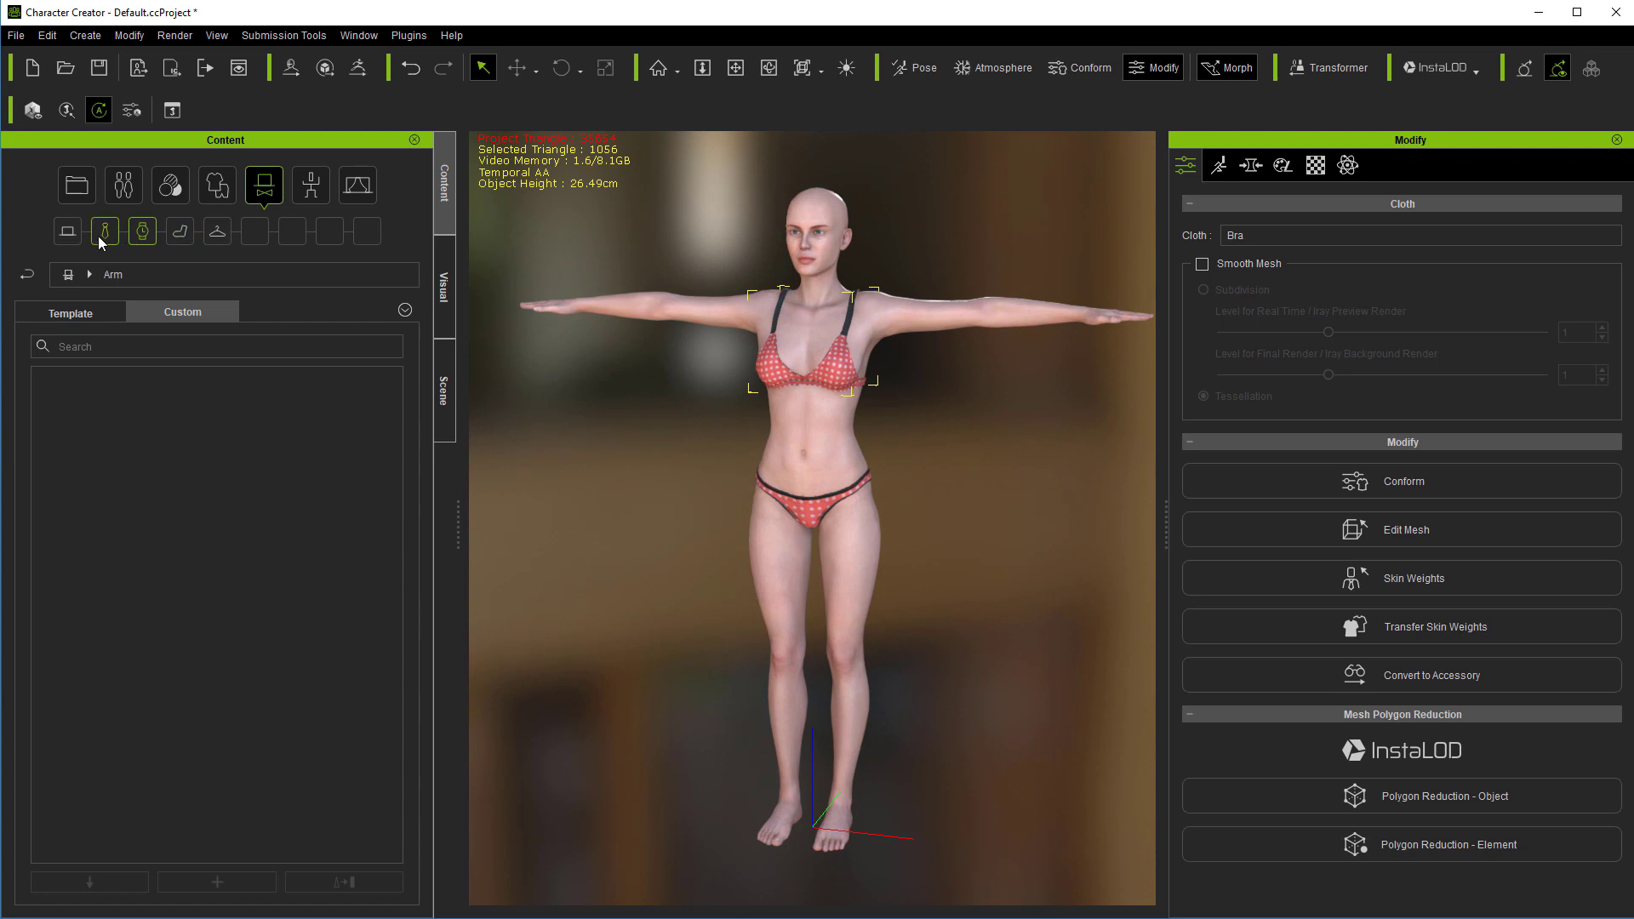
{"action": "left_click", "coordinate": [66, 235]}
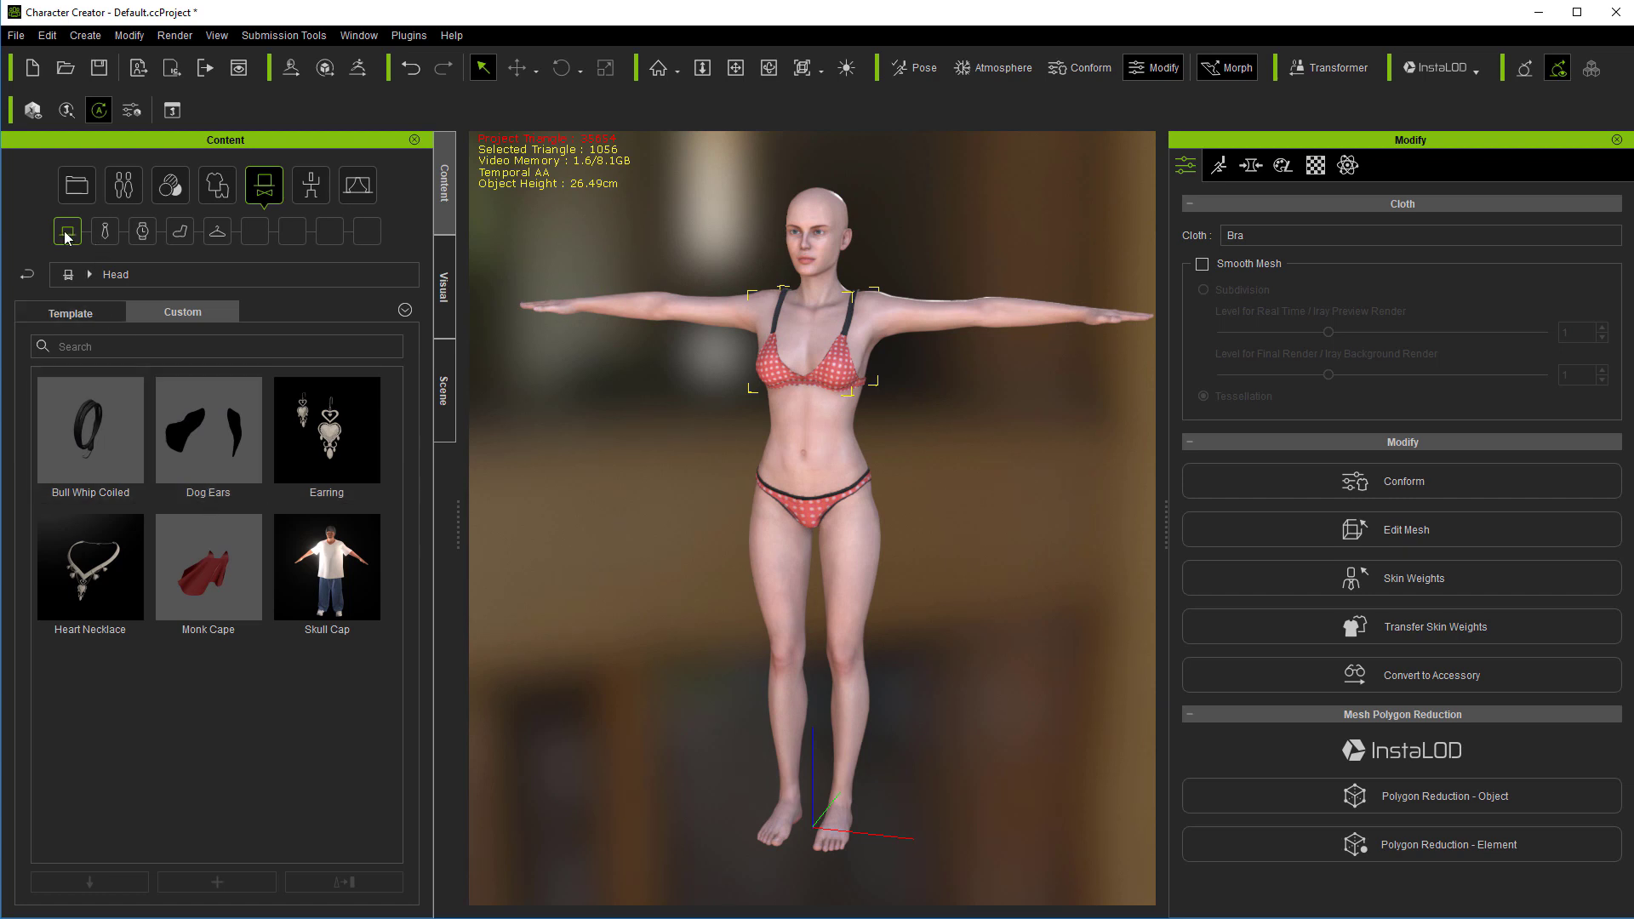
Look through the Pants, Skirts and Shirts clothing, ending on the custom Underwear category.
{"action": "left_click", "coordinate": [217, 184]}
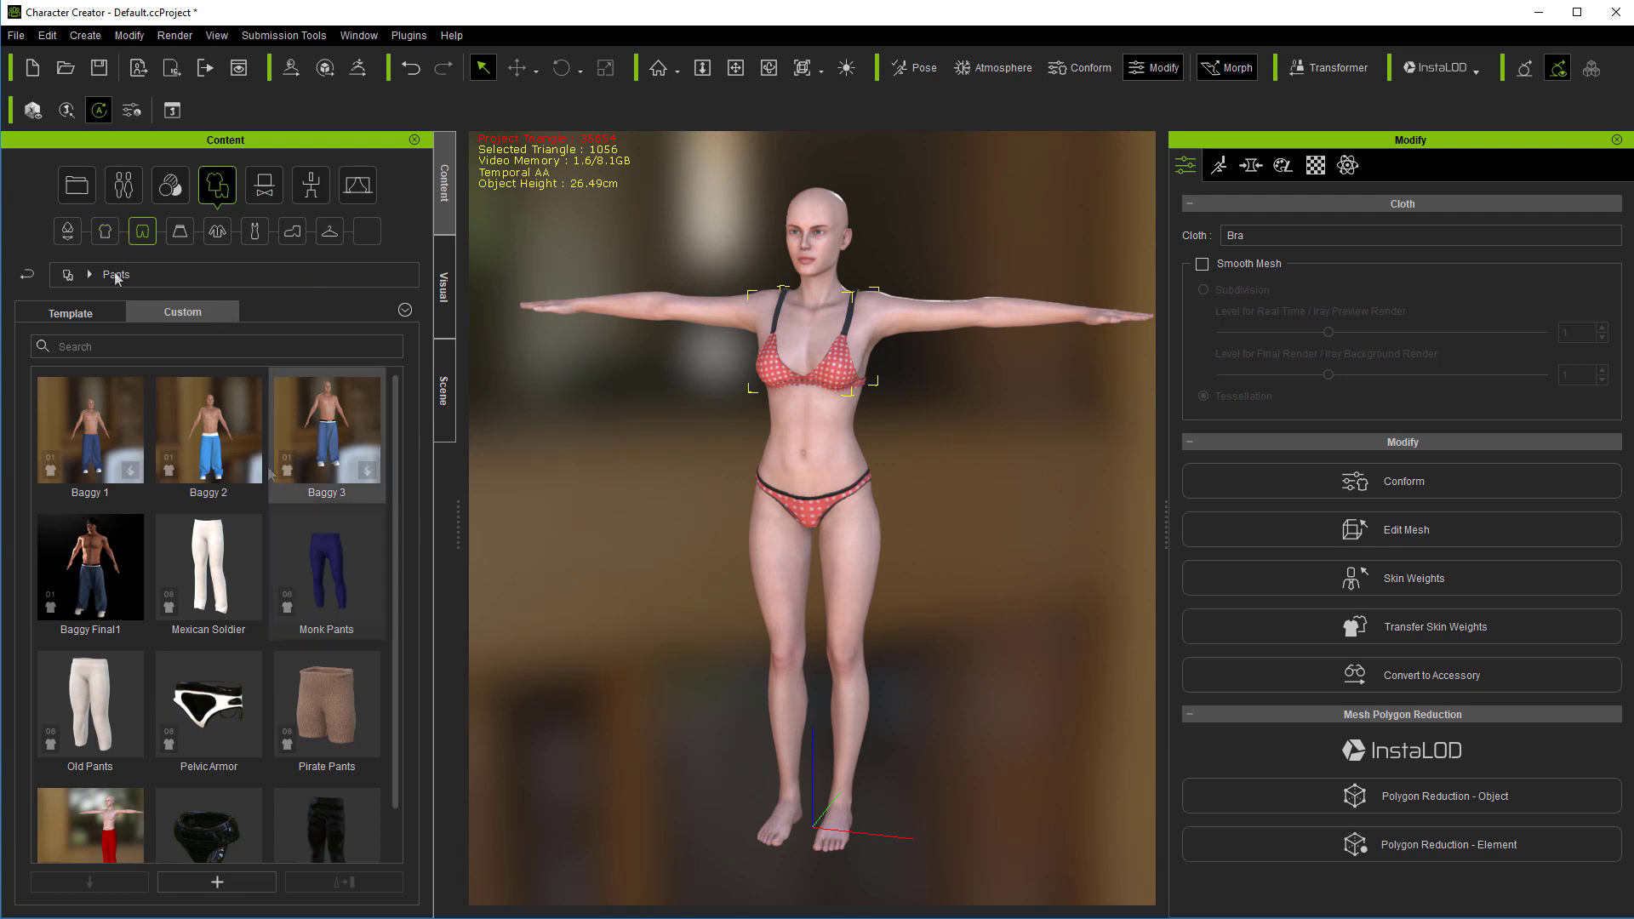
{"action": "left_click", "coordinate": [179, 234]}
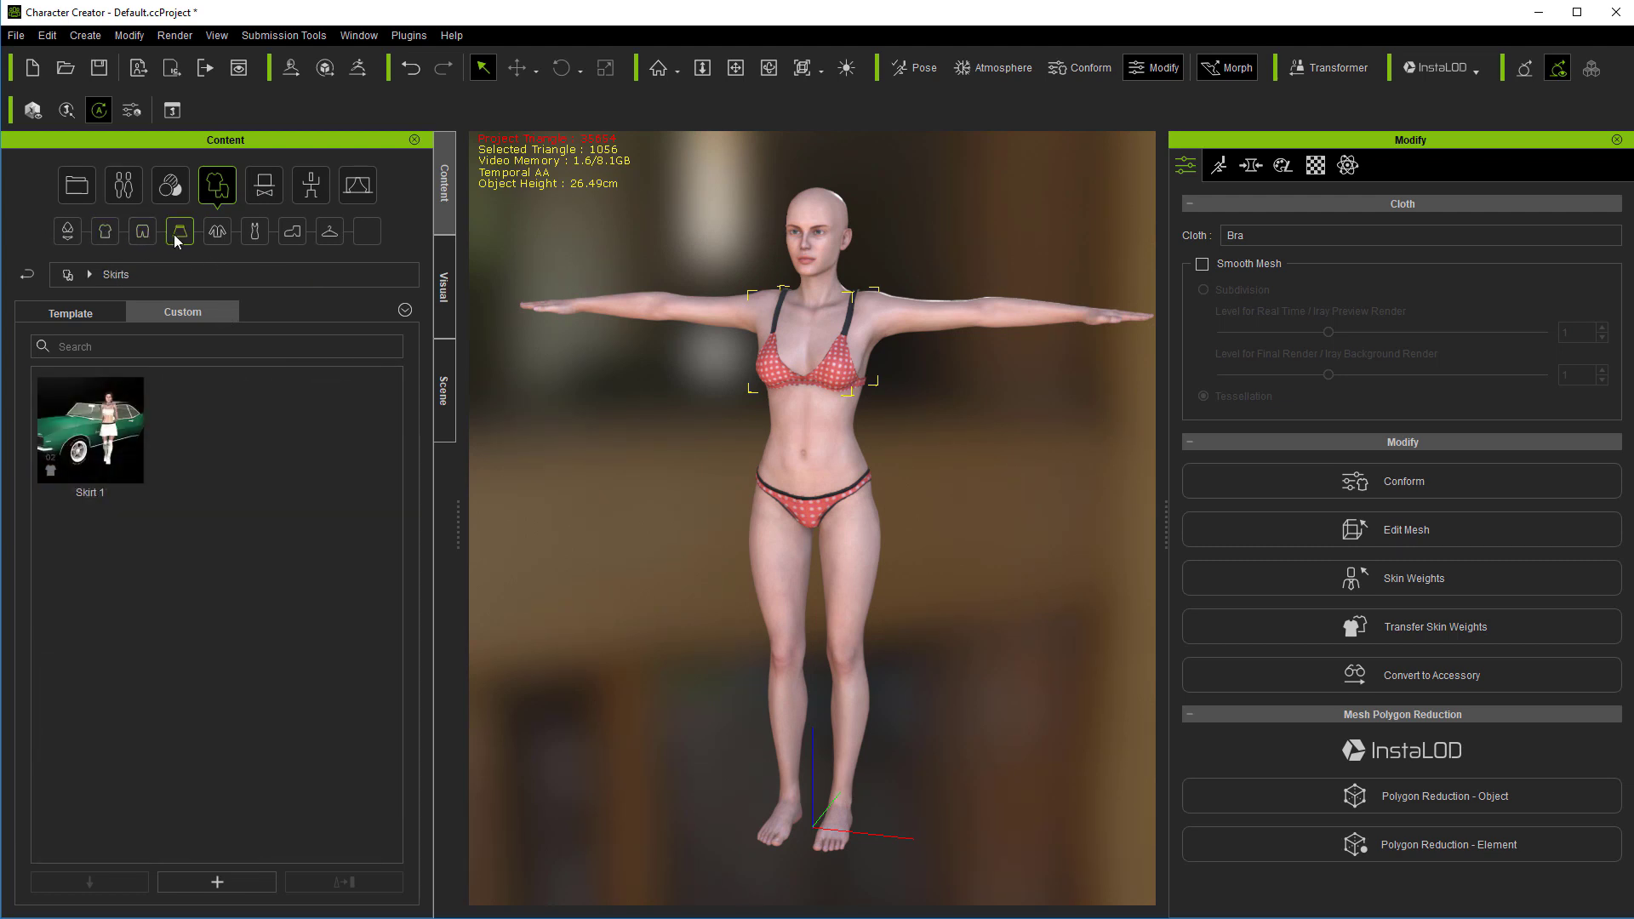
{"action": "left_click", "coordinate": [106, 235]}
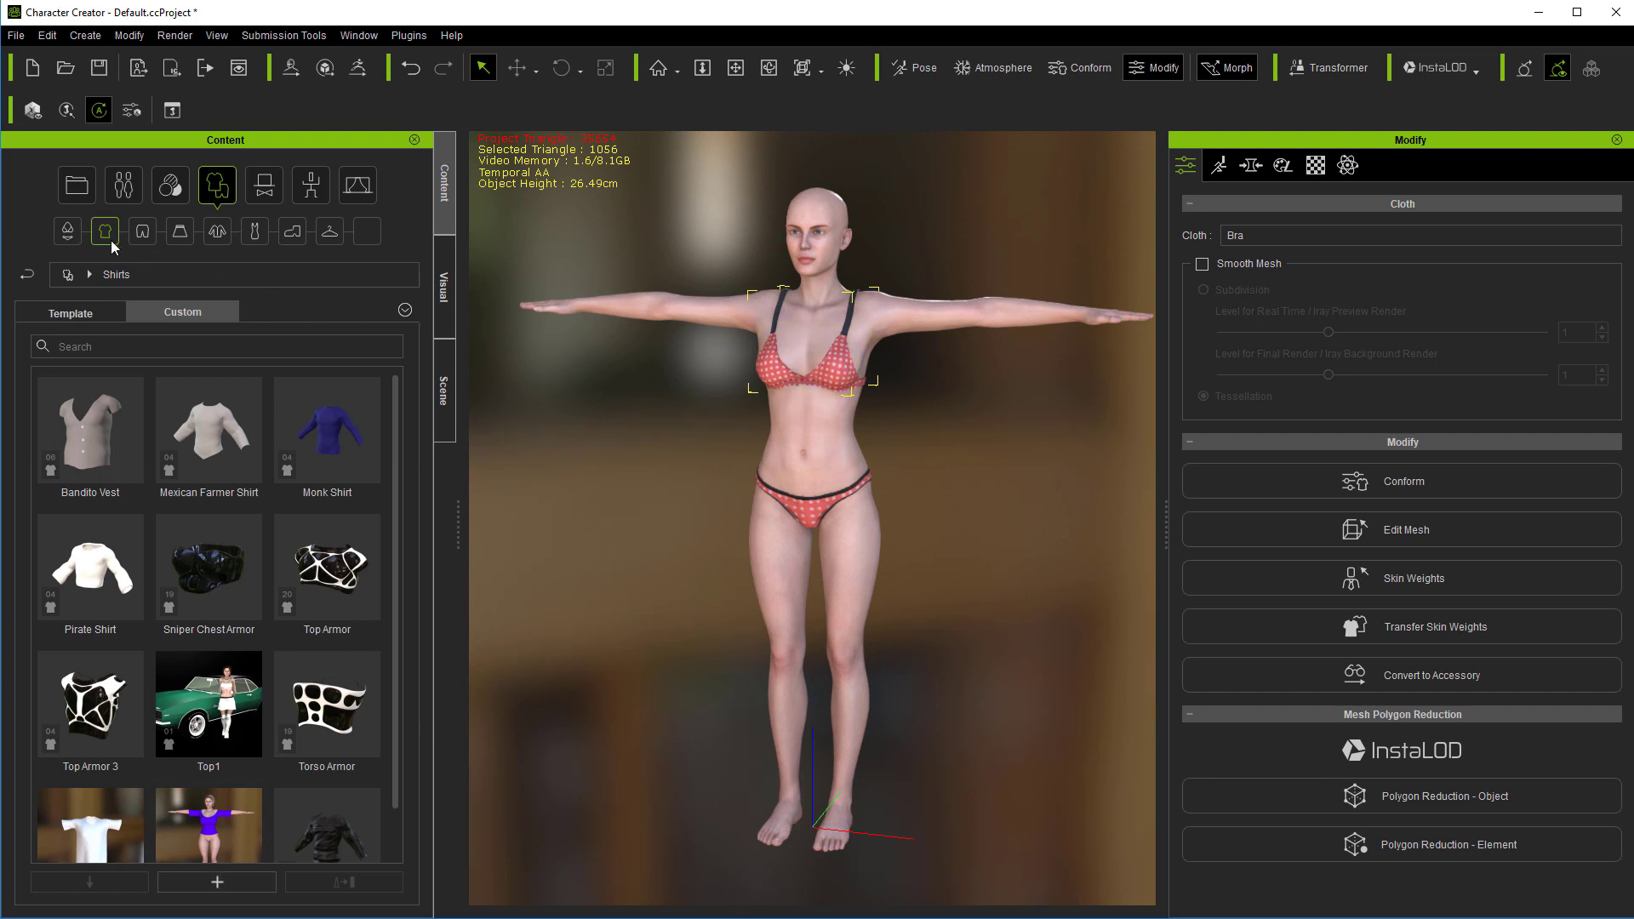
{"action": "left_click", "coordinate": [67, 232]}
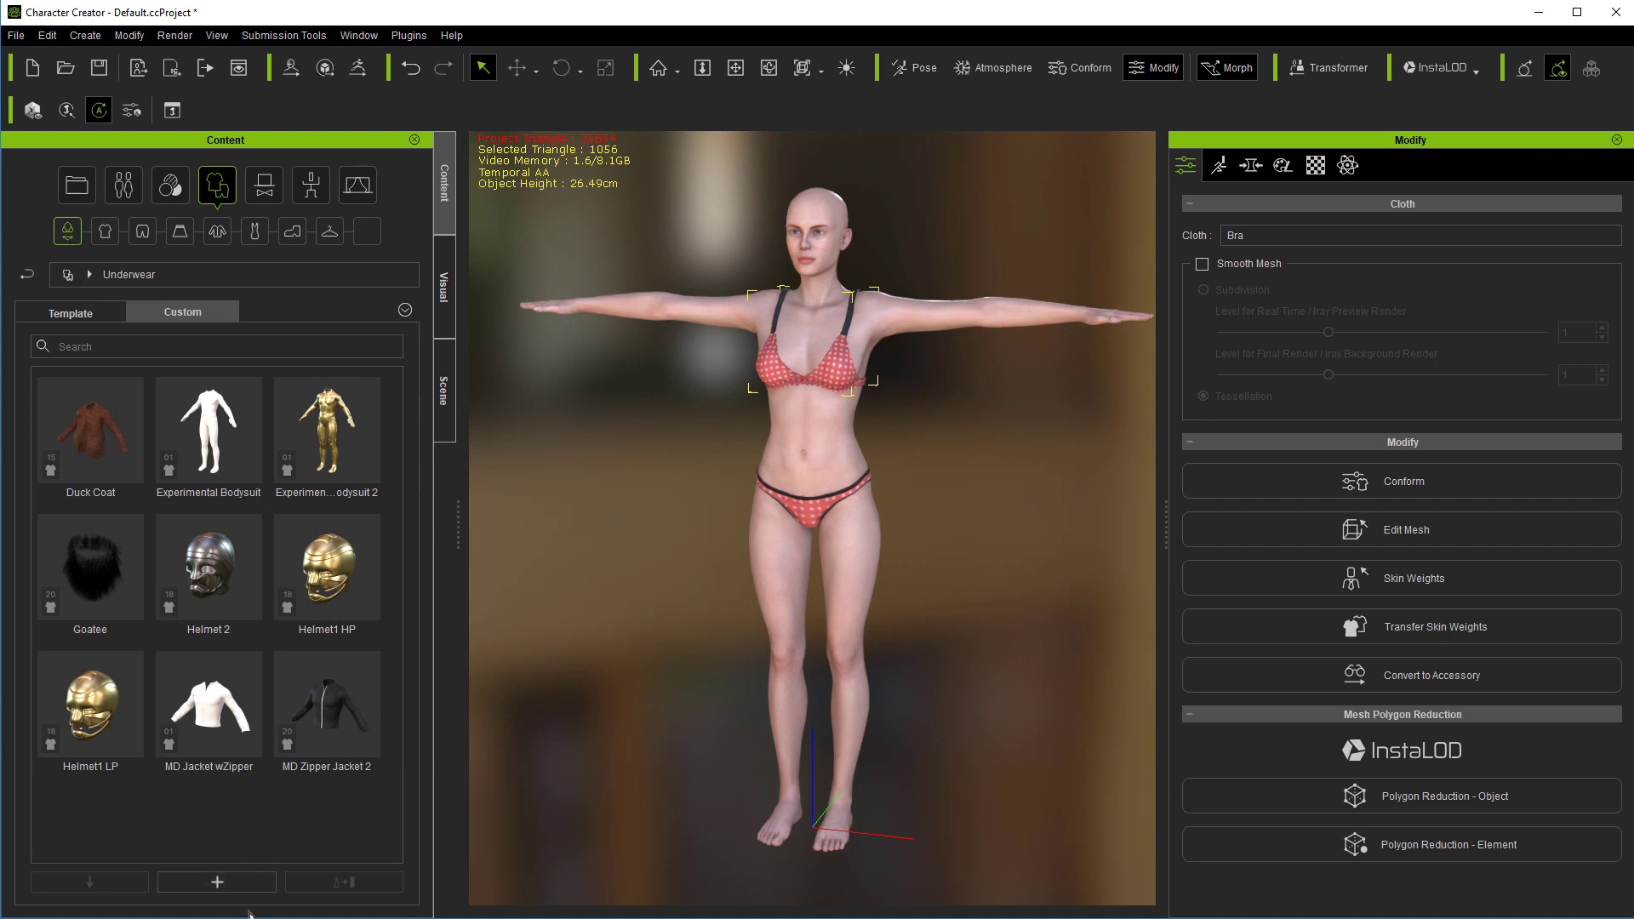
Add the selected bra to the custom Underwear library and name it 'Bra Test'.
{"action": "left_click", "coordinate": [217, 881]}
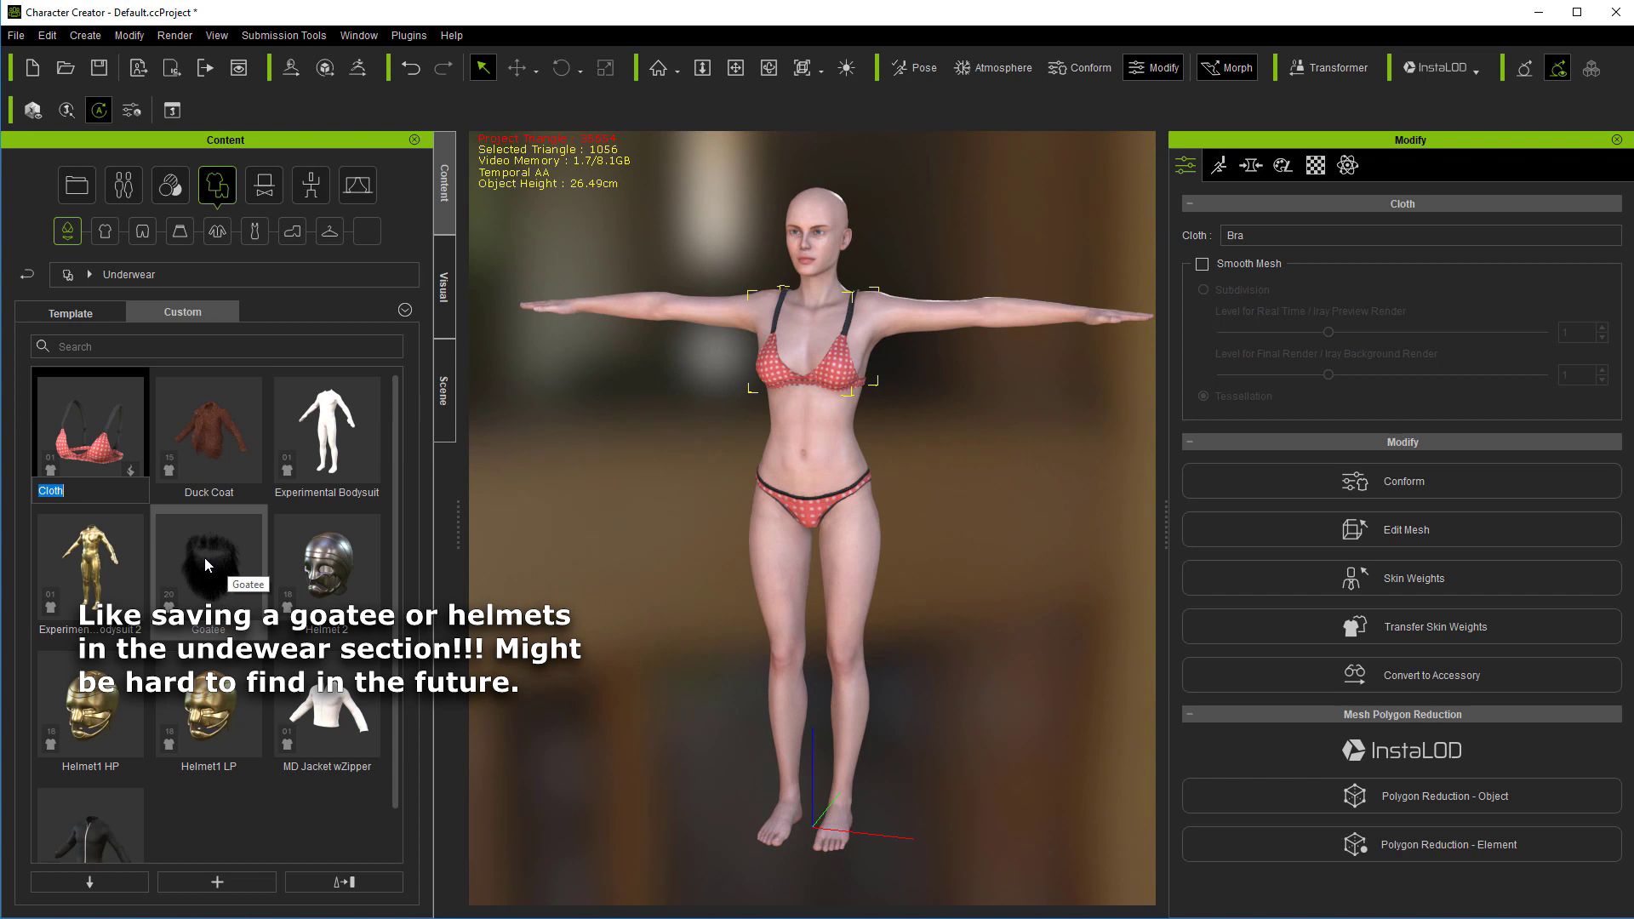
{"action": "type", "text": "Bra TEst"}
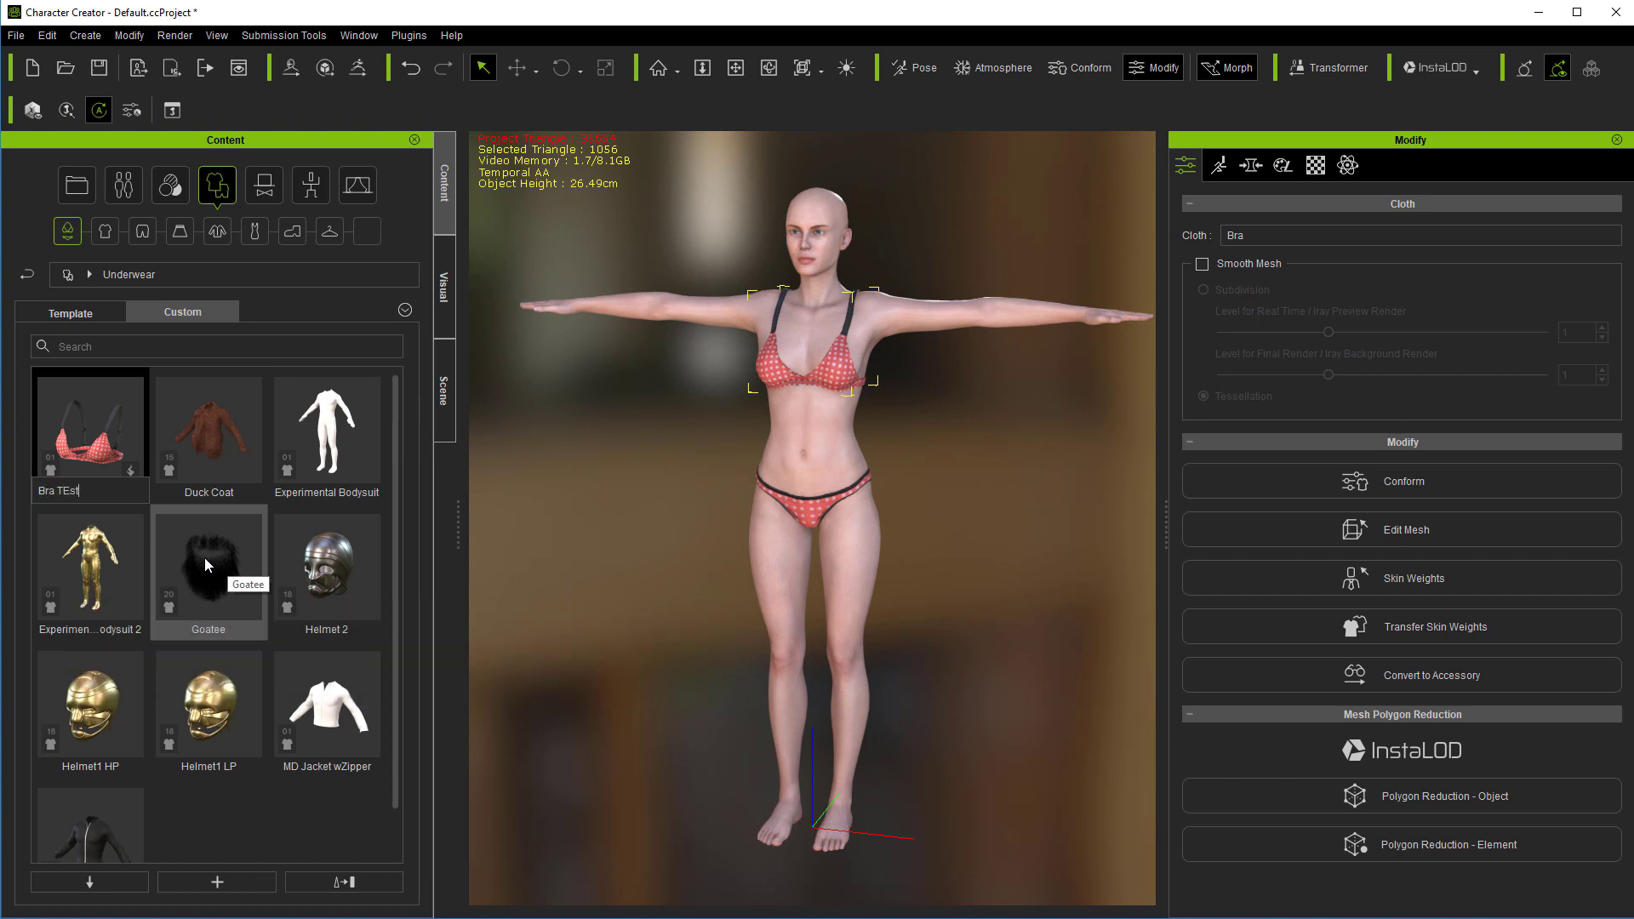
{"action": "key", "text": "BackSpace"}
{"action": "type", "text": "est"}
{"action": "key", "text": "Return"}
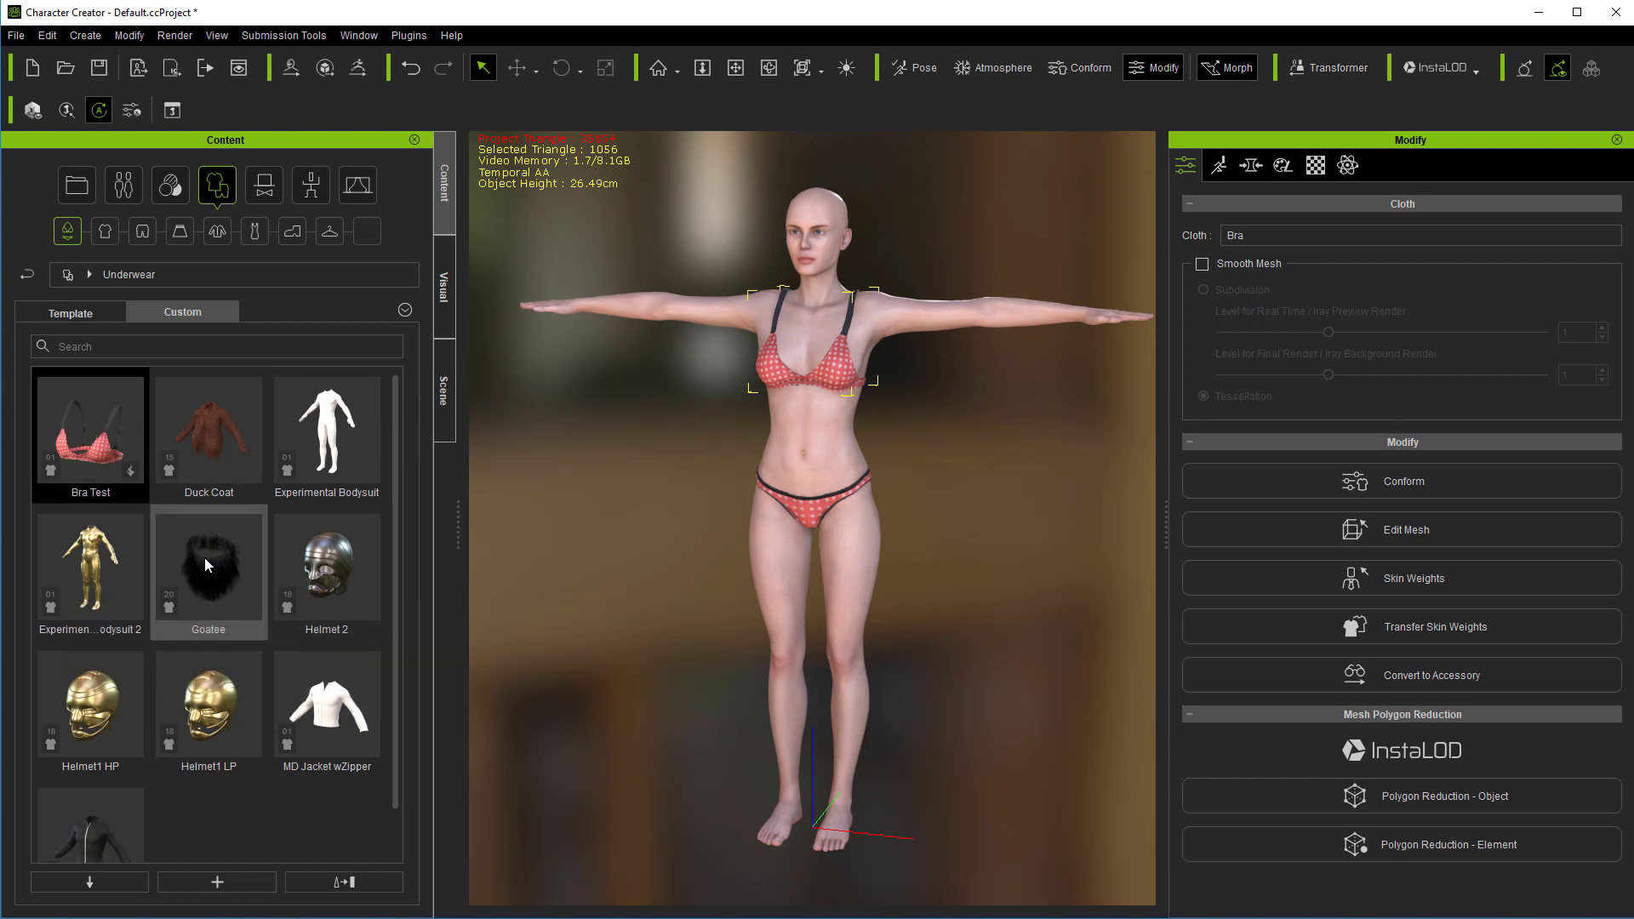